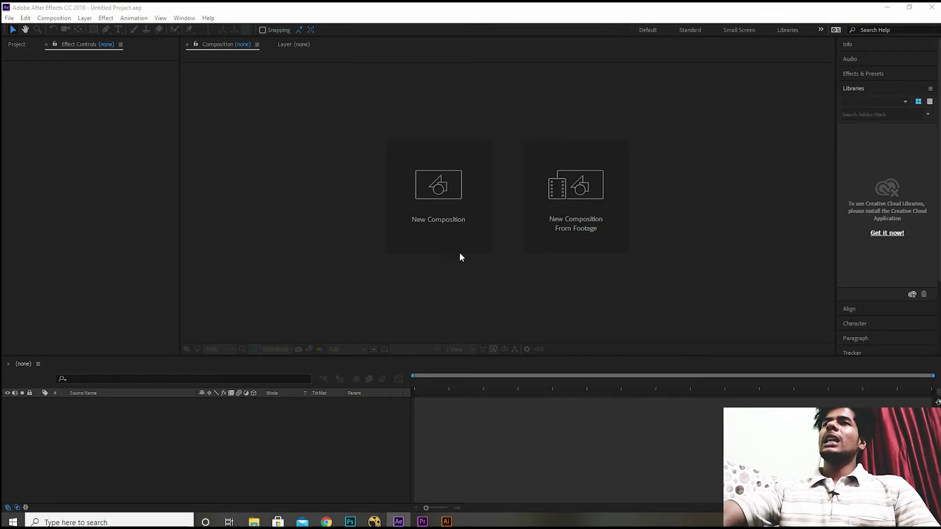
Create a new 1920×1080 composition and add a solid layer named particles
left_click(471, 207)
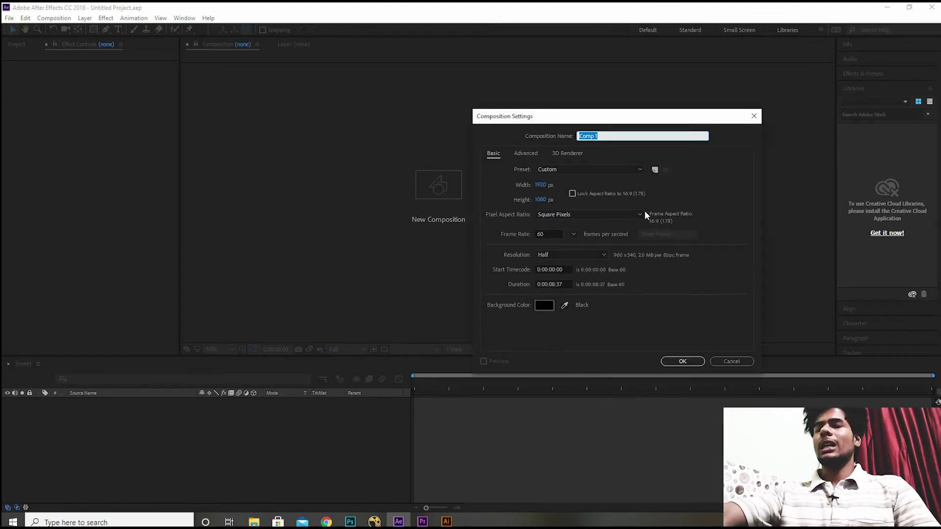
left_click(682, 361)
right_click(148, 447)
mouse_move(206, 334)
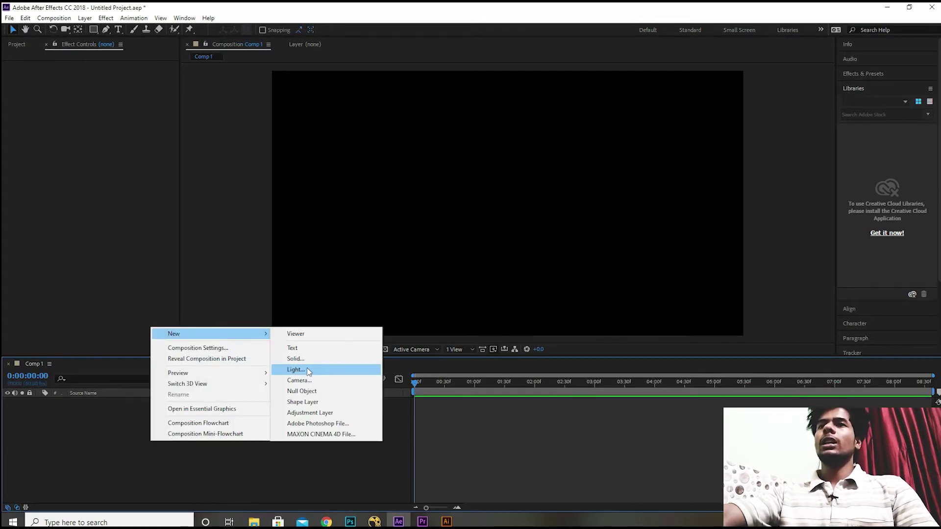
left_click(297, 359)
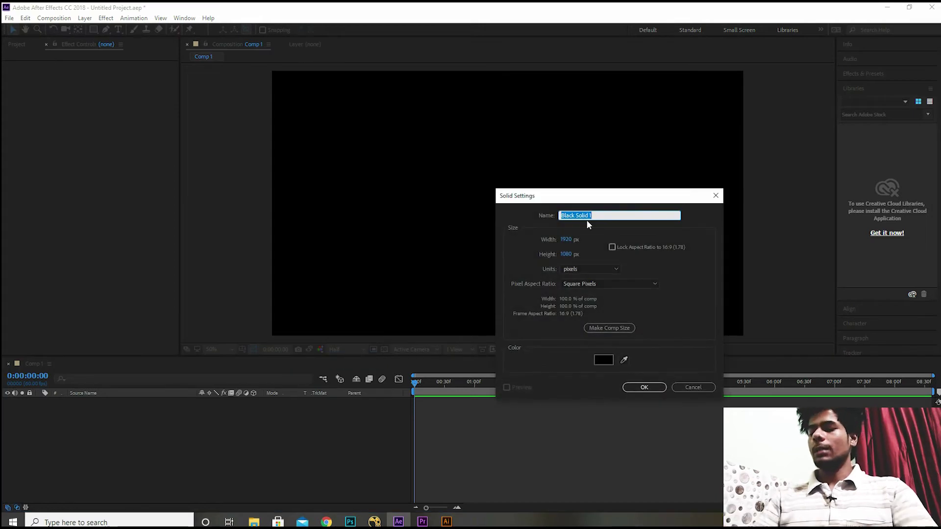
type("particles")
key("Return")
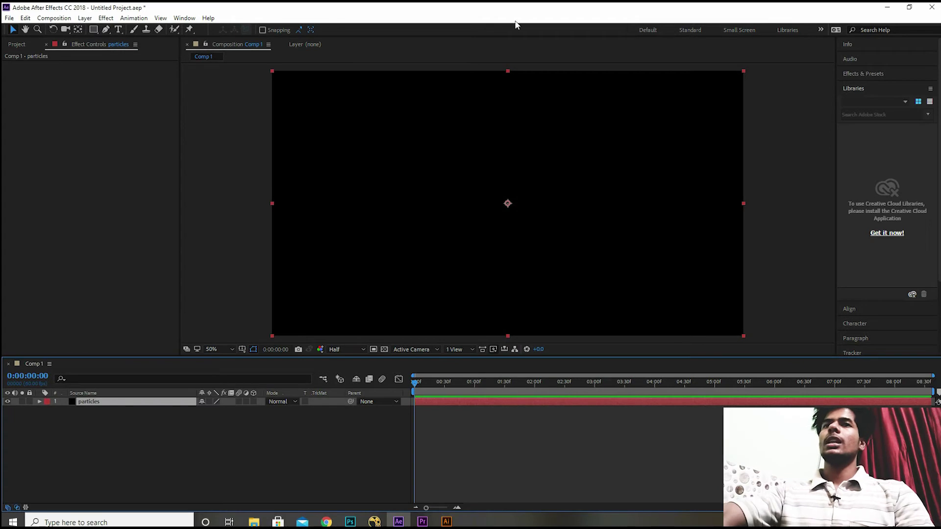
Apply the RG Trapcode Particular effect to the particles layer
left_click(218, 449)
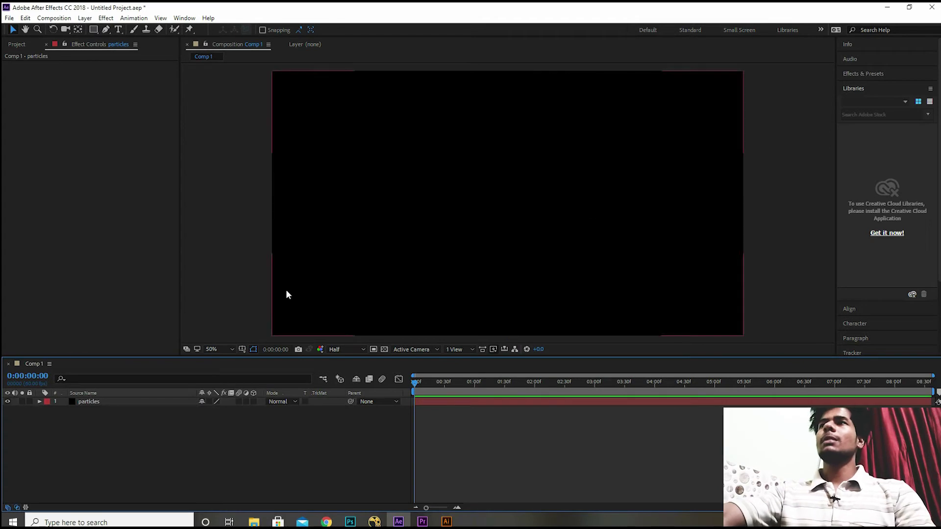
left_click(107, 403)
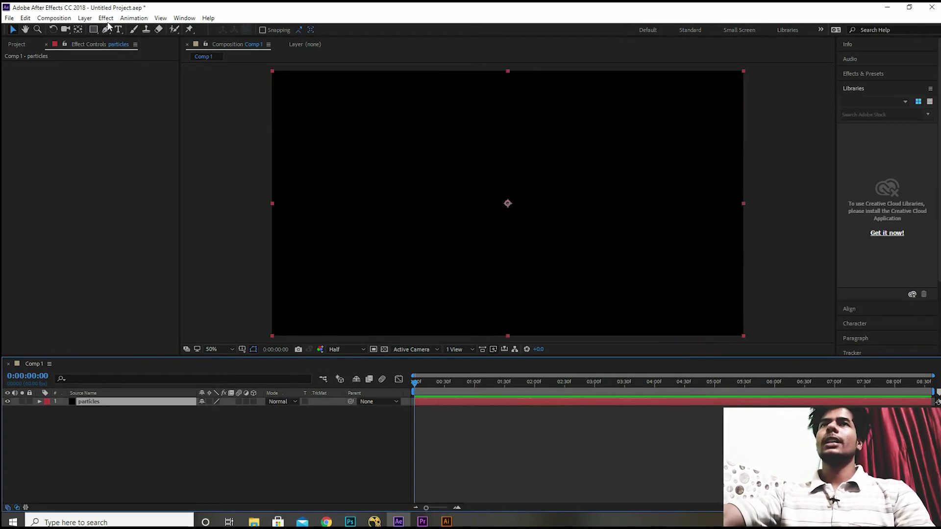
left_click(106, 18)
mouse_move(150, 229)
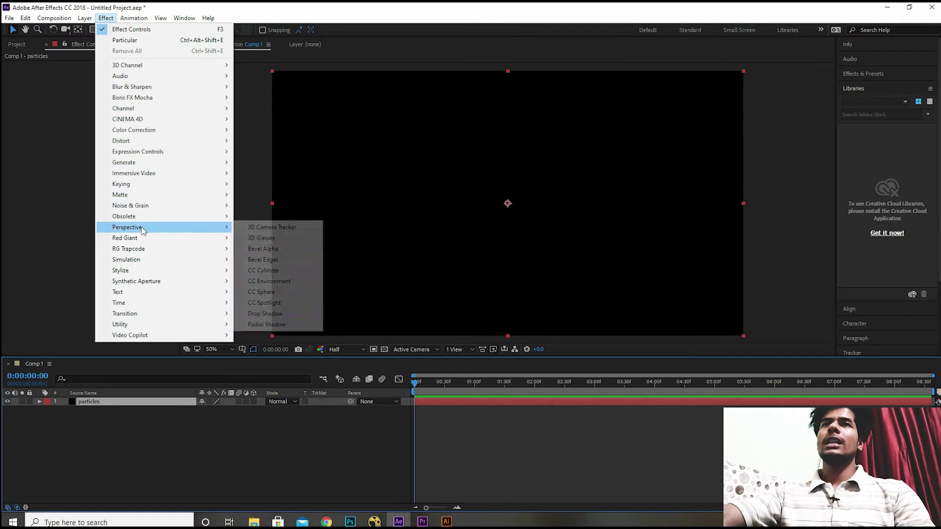
mouse_move(144, 249)
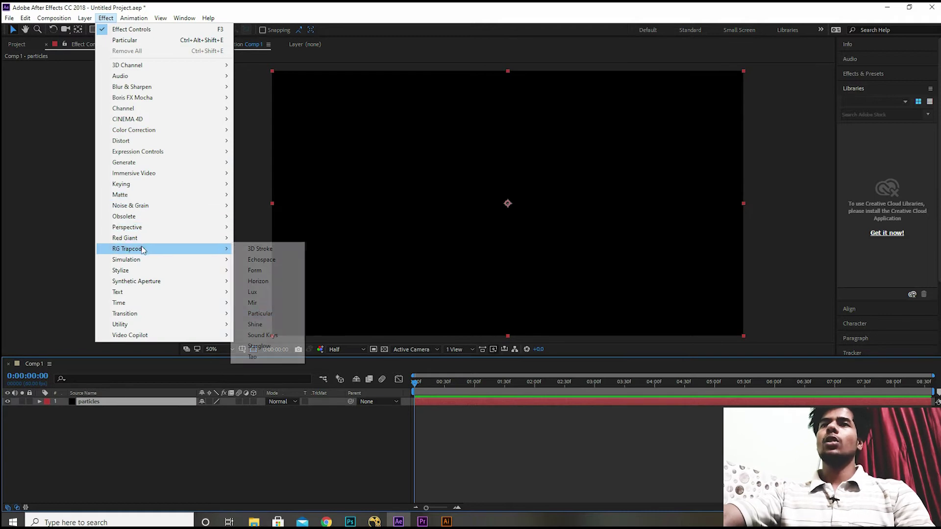
left_click(261, 315)
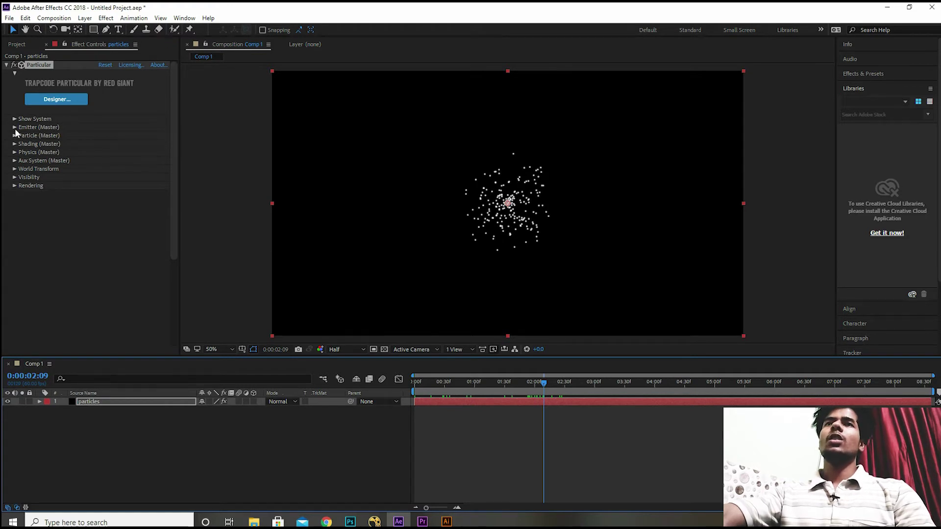
In Emitter (Master), review the Emitter Type and Direction lists, then choose OBJ Model
left_click(15, 127)
left_click(122, 151)
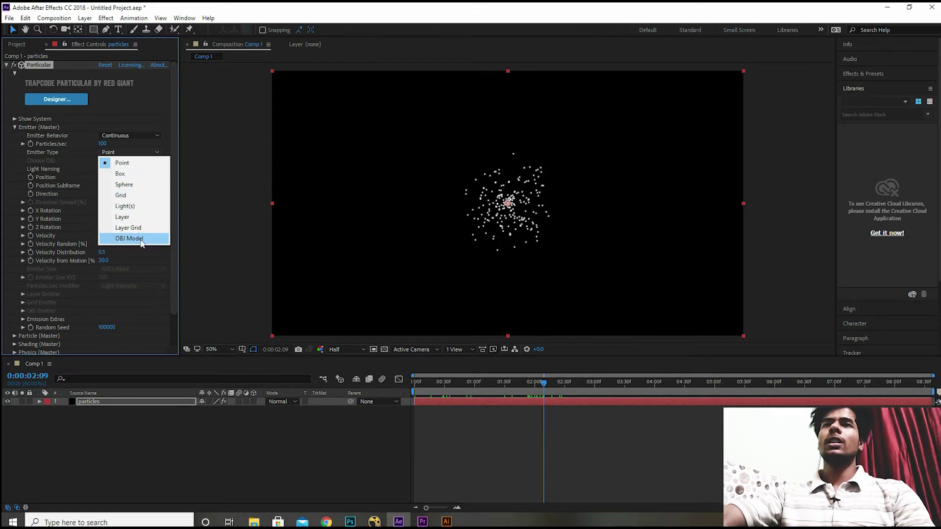
left_click(55, 176)
left_click(129, 194)
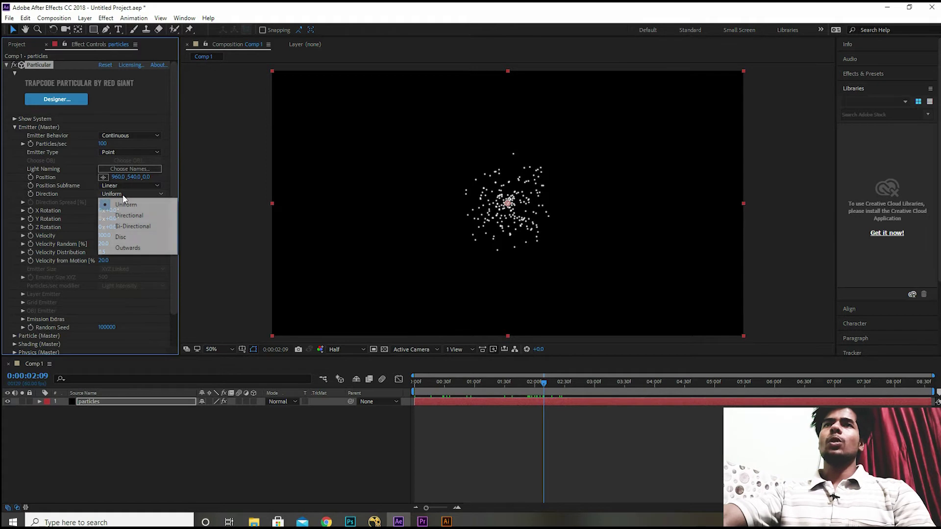
left_click(145, 228)
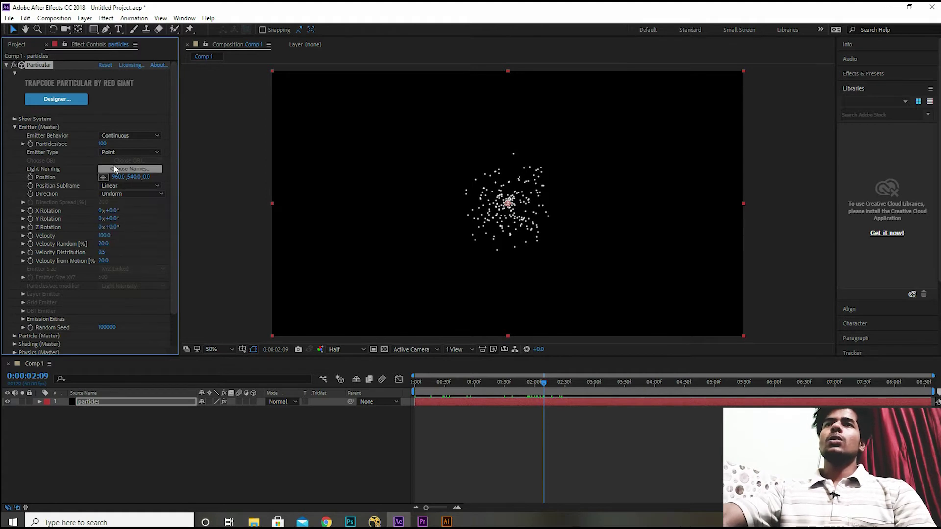
left_click(116, 153)
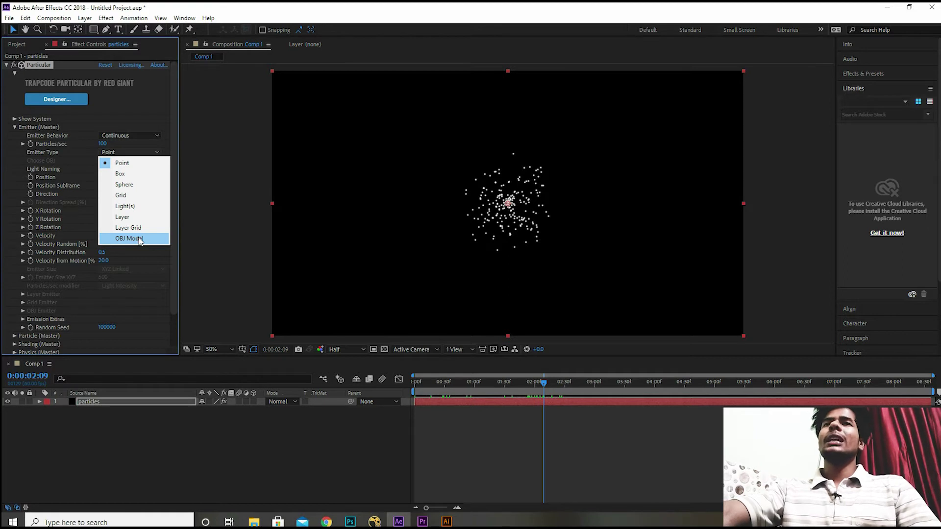
left_click(140, 240)
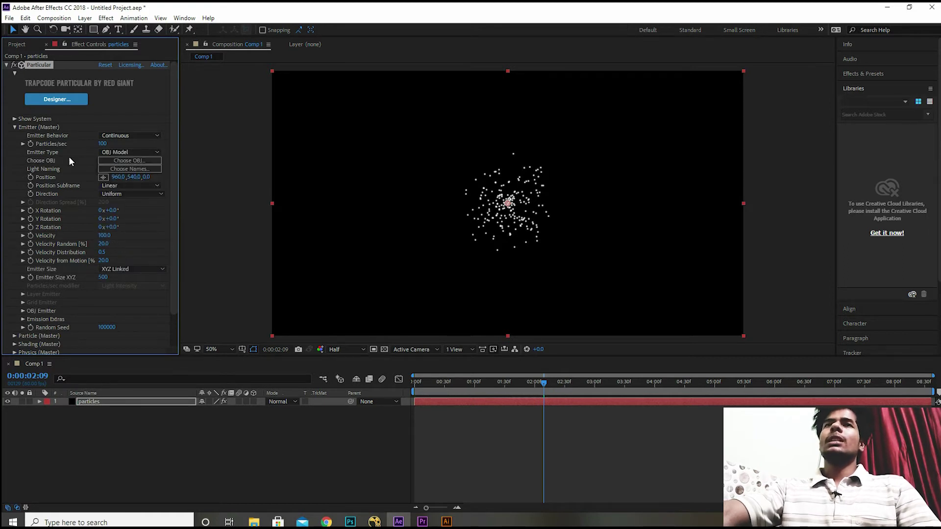
Import body.obj from the car obj folder into Particular's Objs library
left_click(123, 161)
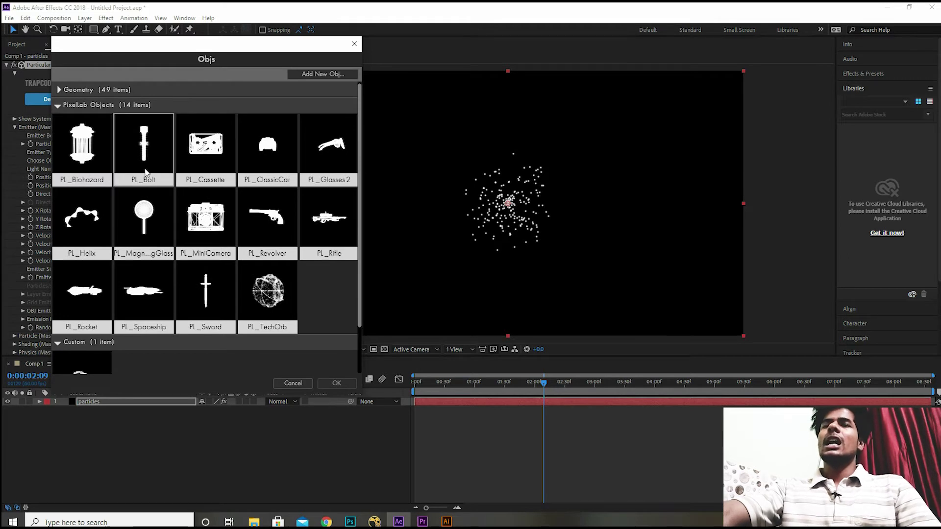
scroll(145, 171, "down", 1)
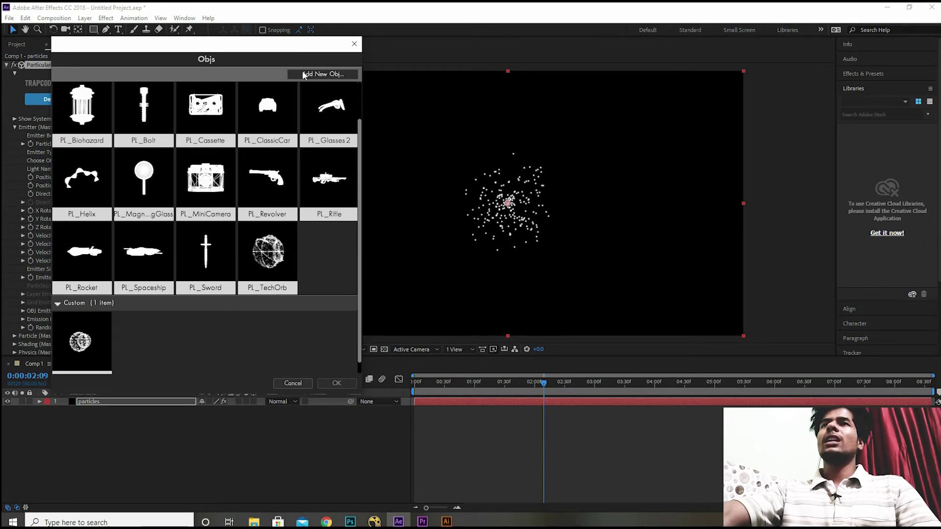
left_click(333, 76)
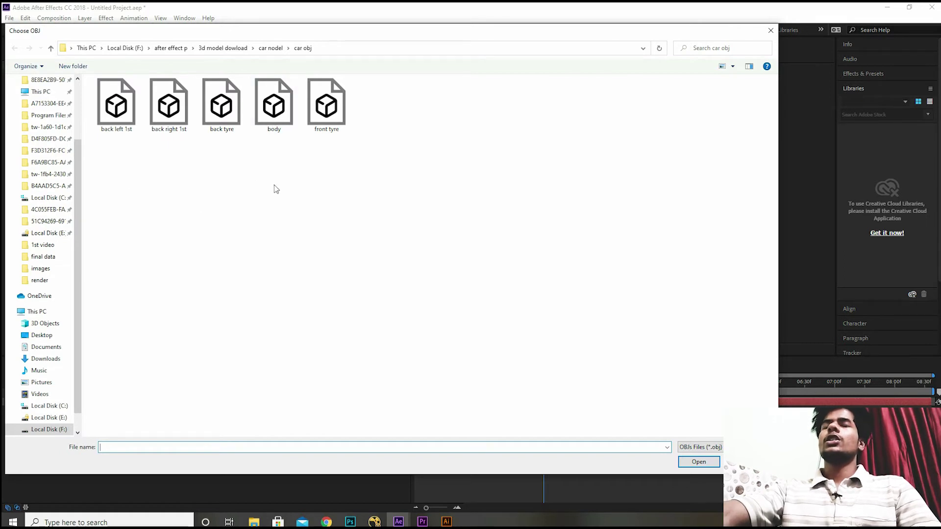
left_click(275, 120)
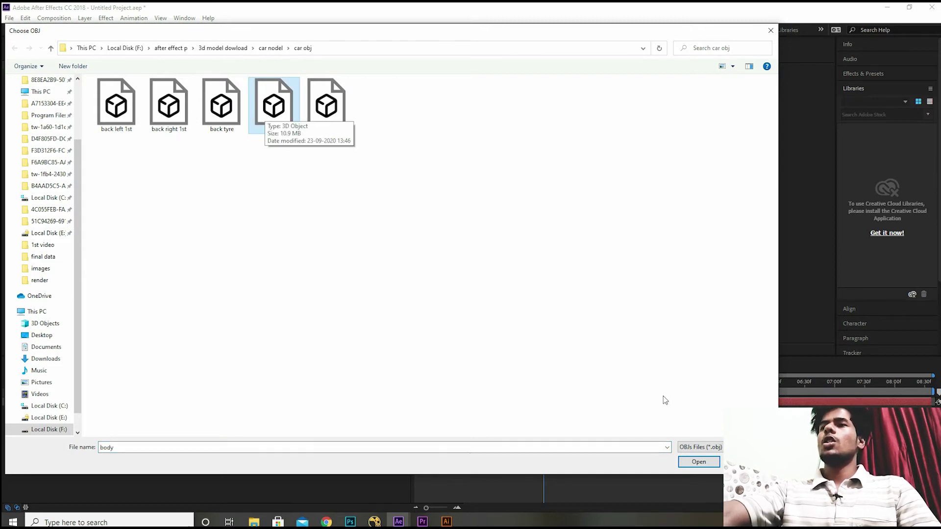
left_click(669, 453)
key("Return")
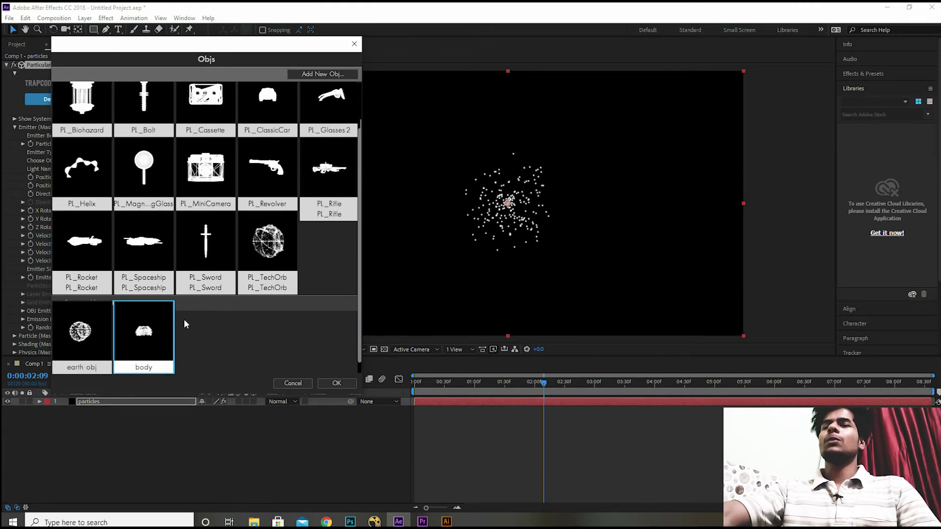
Use the body model as the emitter shape at 1000 particles/sec
left_click(337, 384)
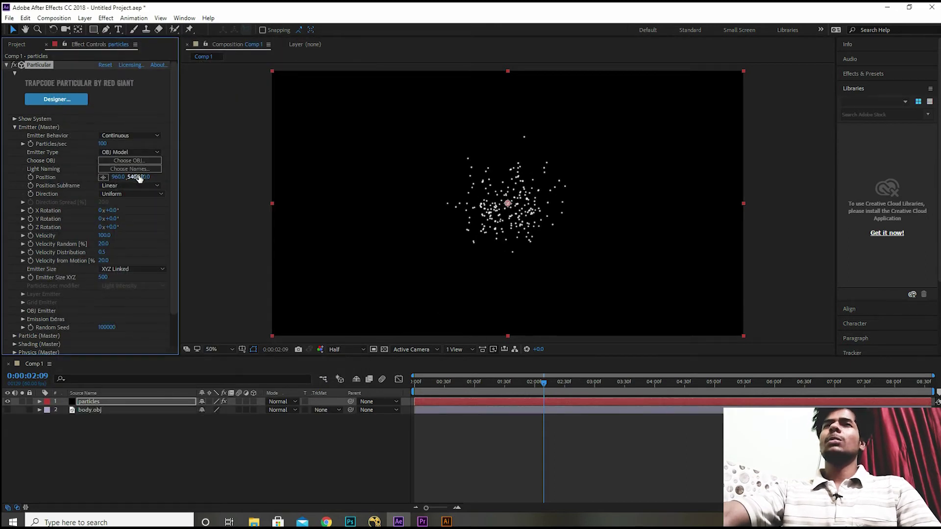
left_click(107, 143)
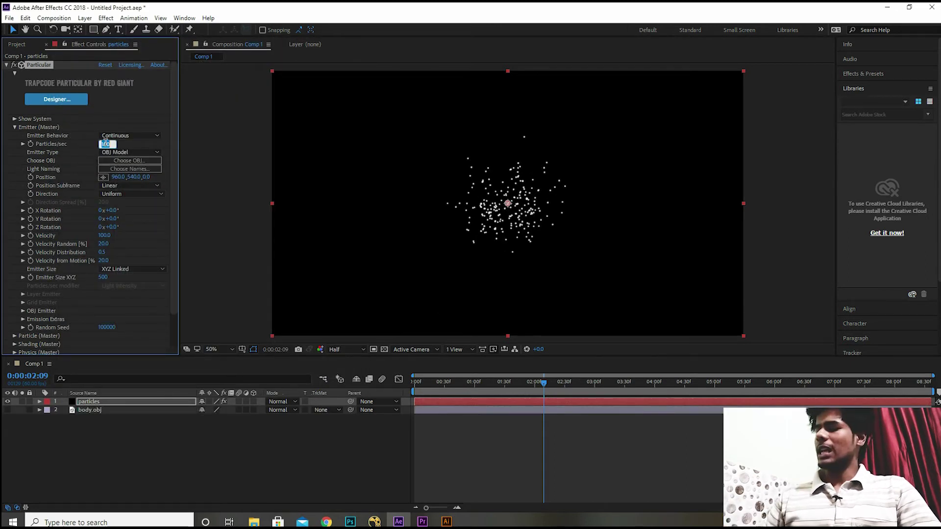
type("1000")
key("Return")
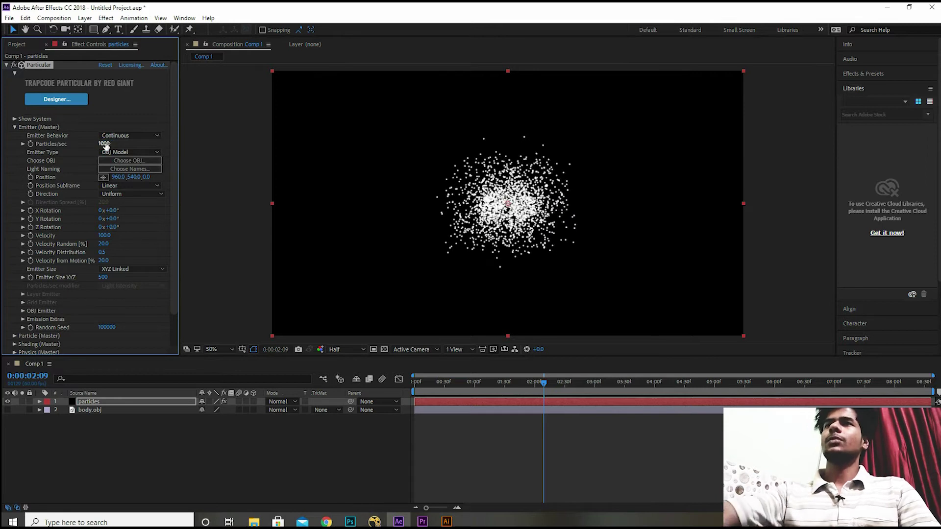
Set emitter velocity to 0 and rotate the particle car about 64° on Y
left_click(105, 236)
type("0")
key("Return")
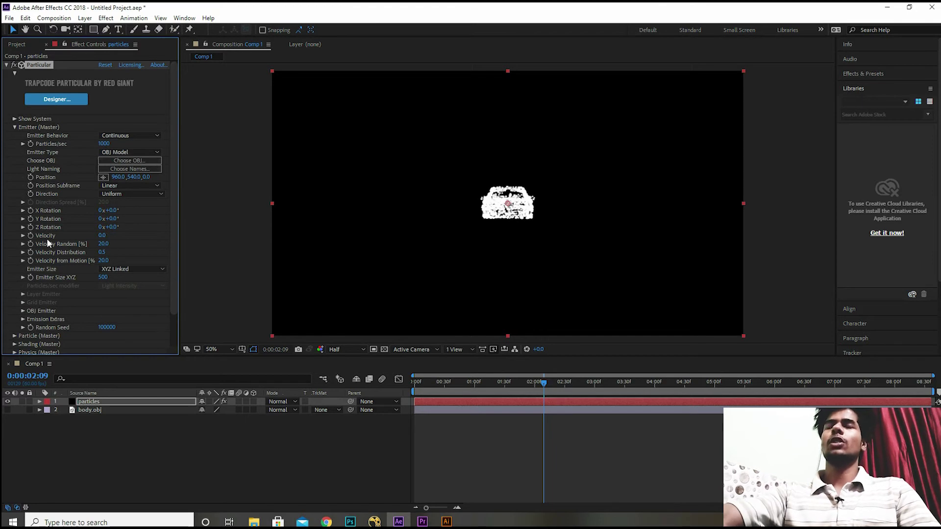
mouse_move(115, 222)
left_mouse_down()
mouse_move(126, 201)
mouse_move(119, 182)
left_mouse_up()
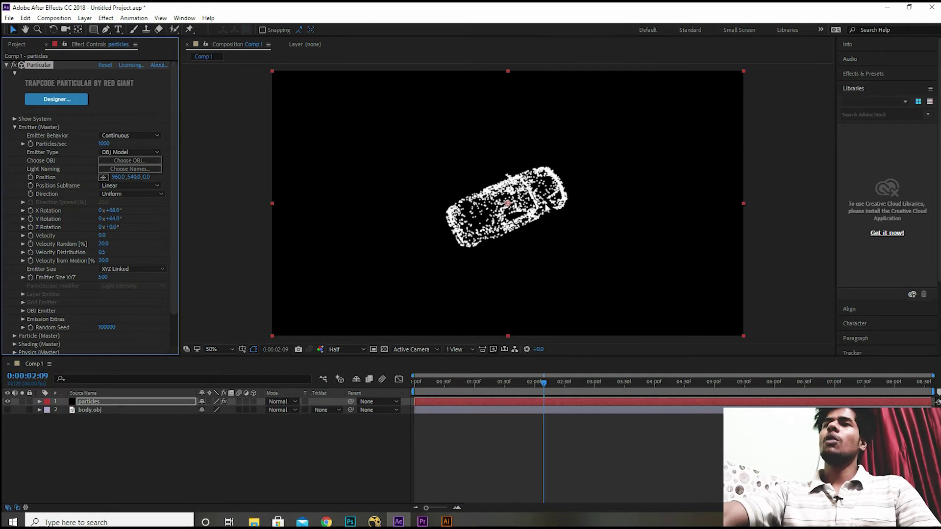
Reveal the body model's file in Explorer from the OBJ library, then return to After Effects
left_click(133, 162)
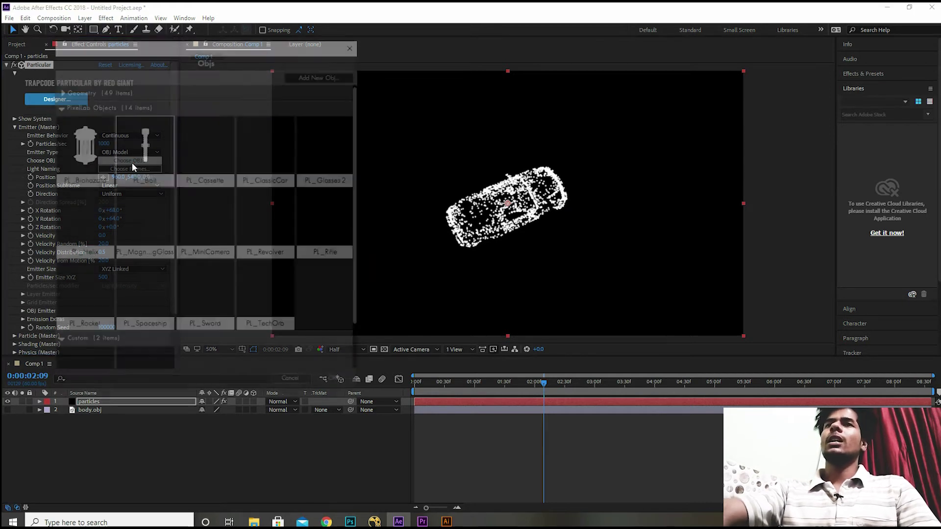
scroll(183, 317, "down", 2)
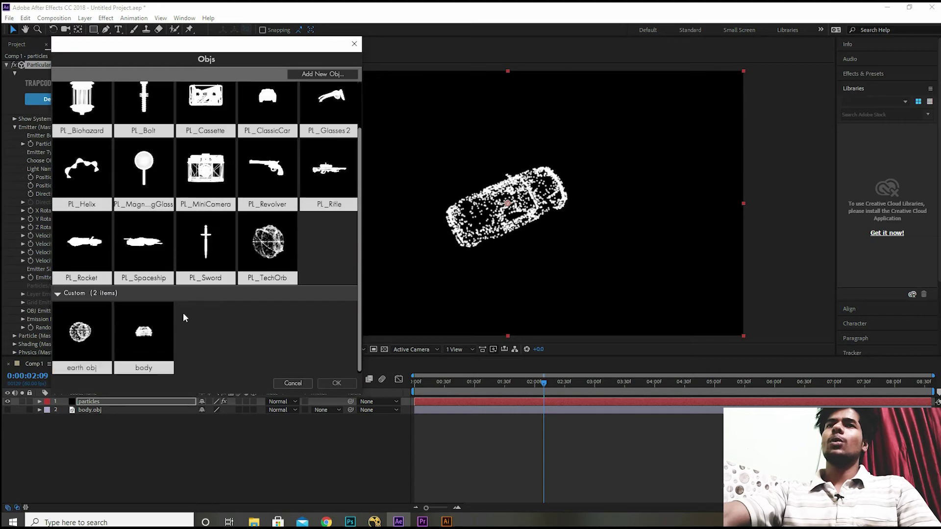
right_click(159, 324)
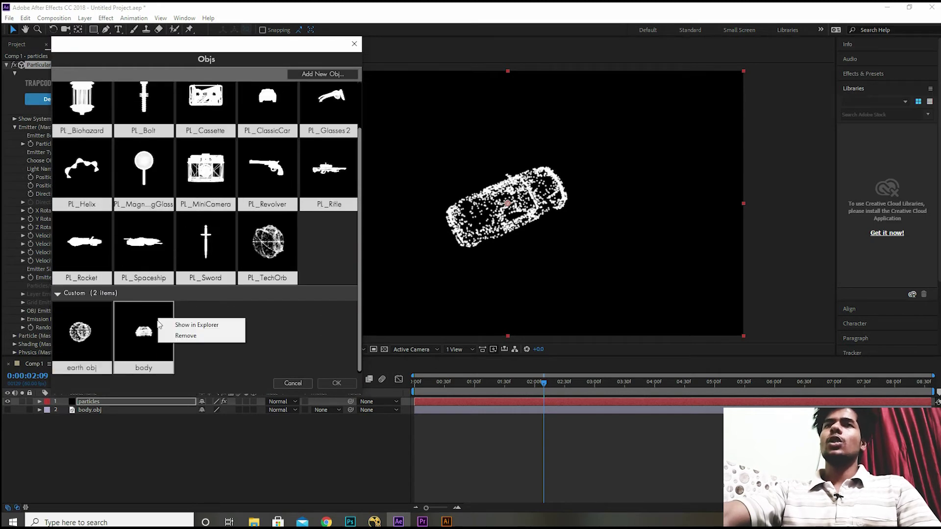
right_click(167, 328)
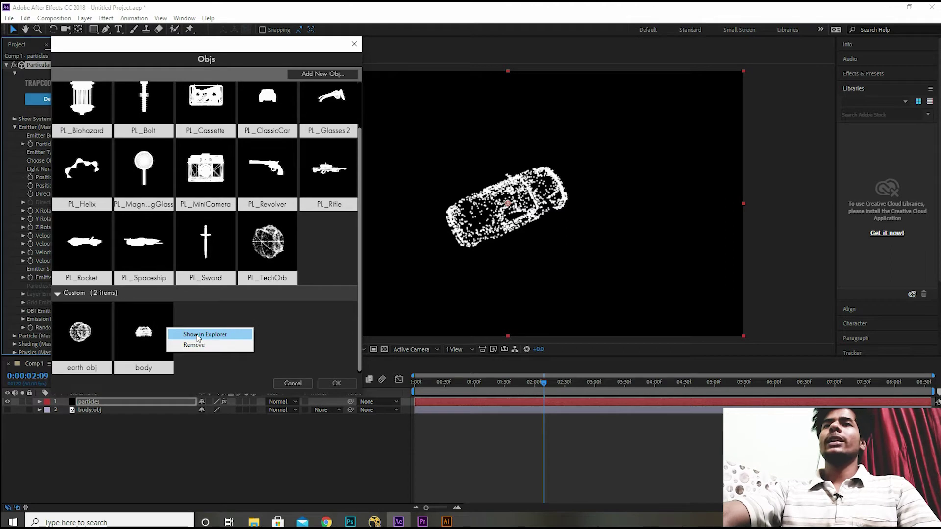
left_click(197, 335)
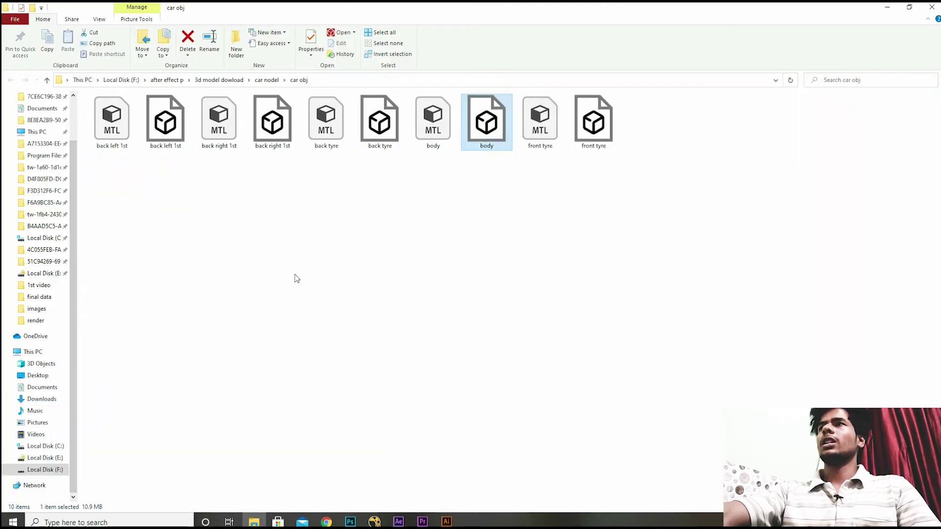
key("alt+Tab")
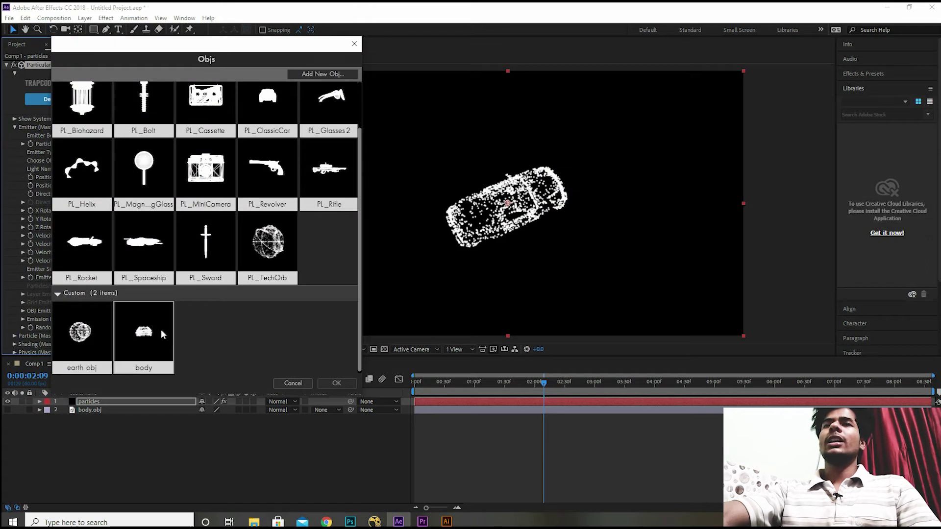
Remove the custom body model from the Objs library
right_click(161, 329)
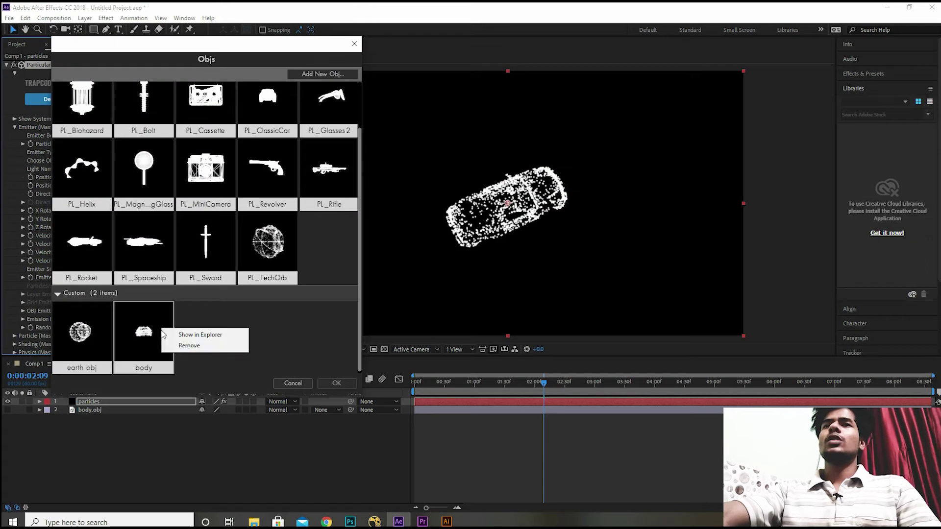
left_click(204, 347)
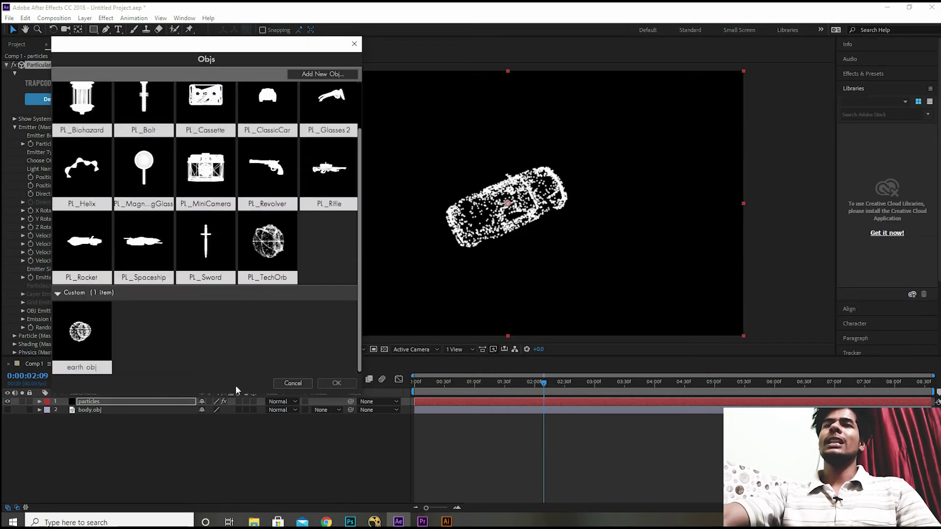
Close the OBJ library, reset Particular to defaults and set Particles/sec to 500
left_click(339, 382)
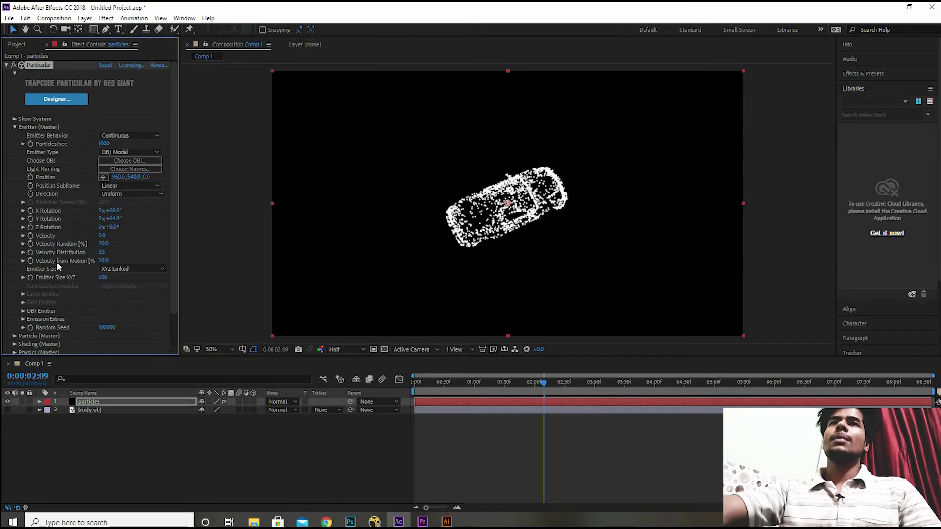
left_click(151, 195)
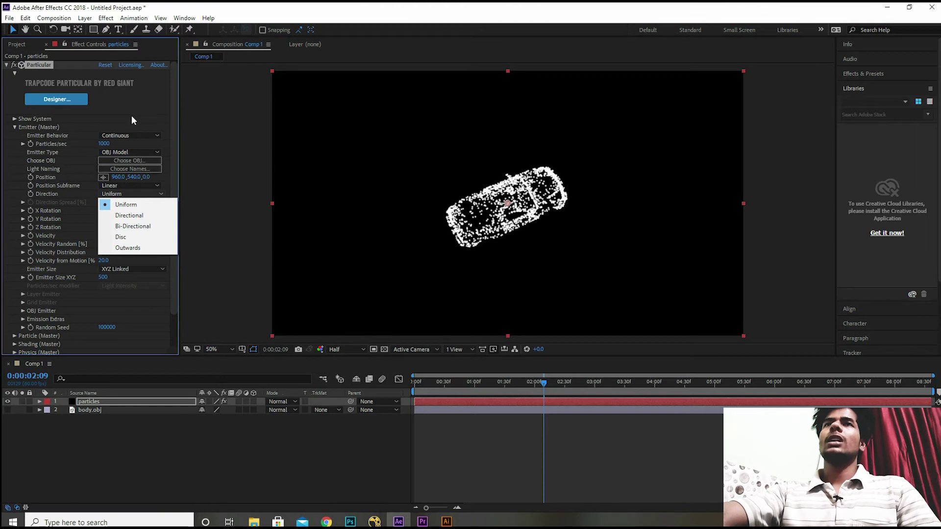
left_click(133, 206)
left_click(107, 64)
left_click(104, 144)
type("500")
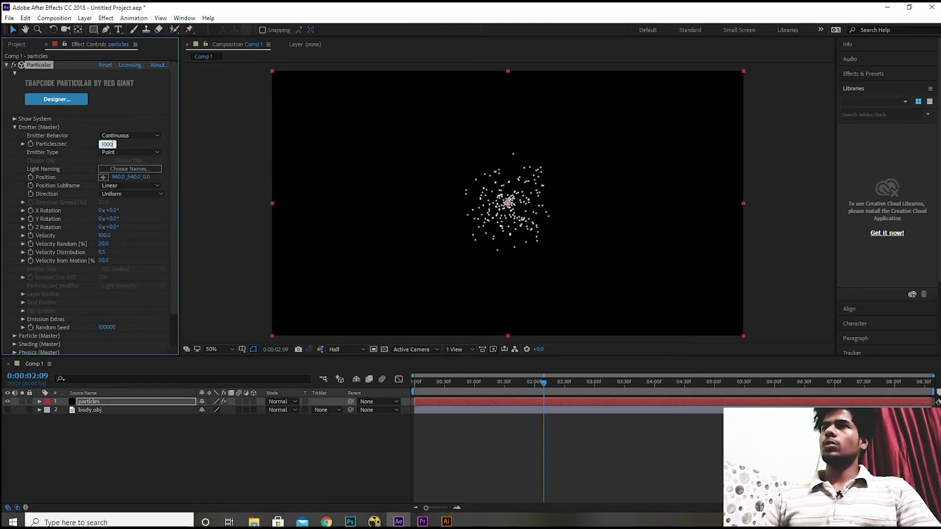
key("Return")
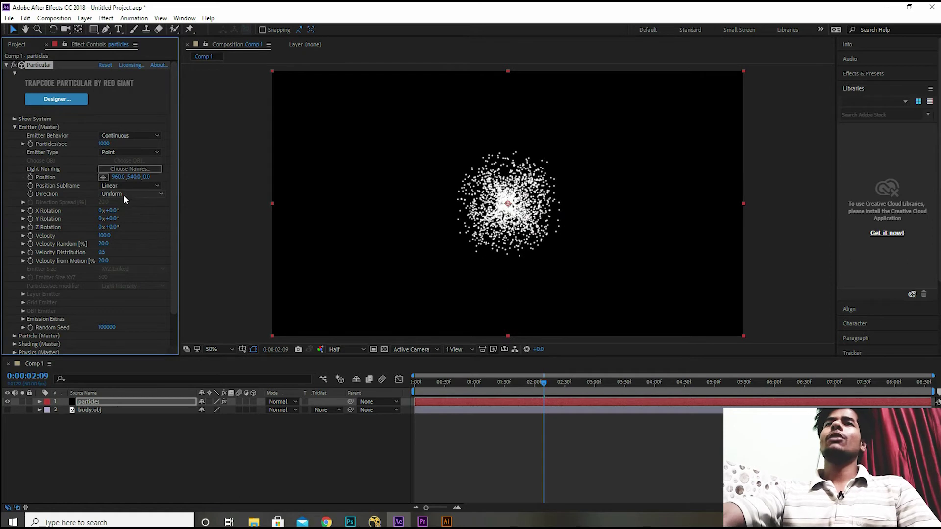
Make the emitter a Box while keeping Uniform direction
left_click(123, 195)
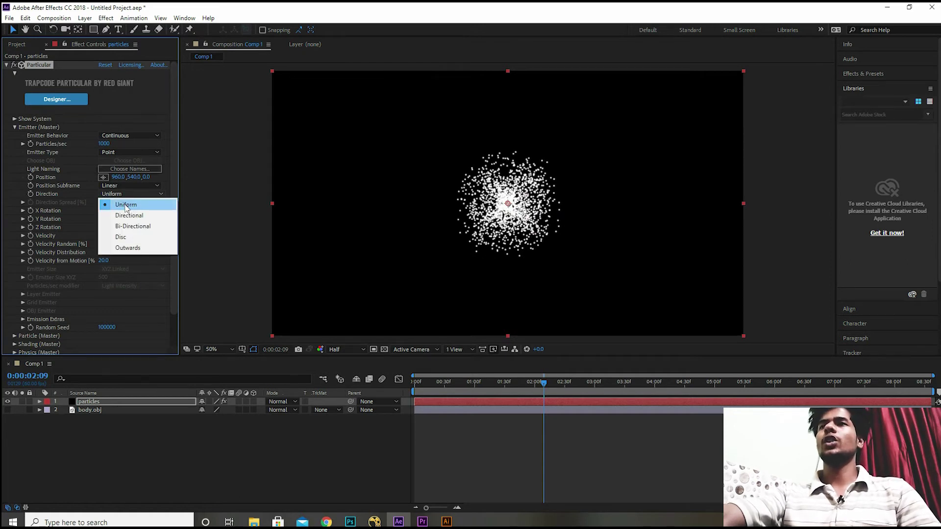
left_click(69, 199)
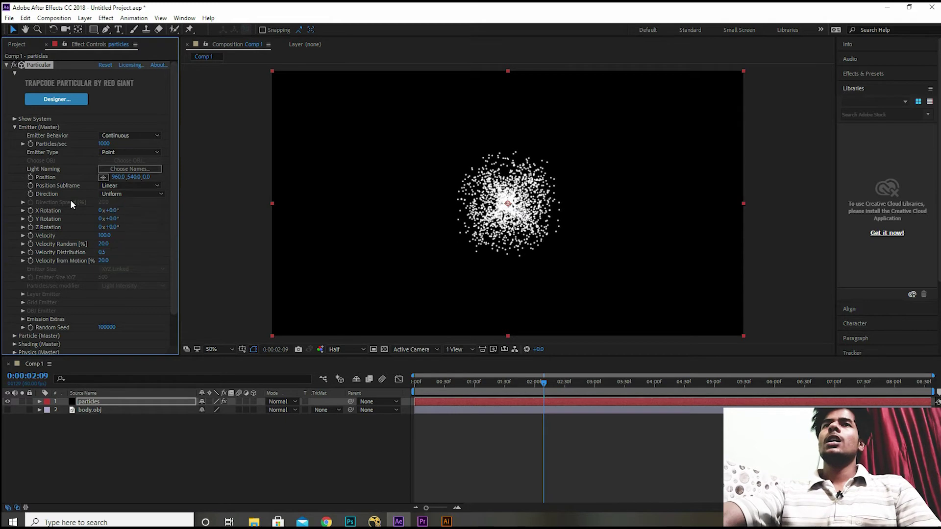
left_click(116, 155)
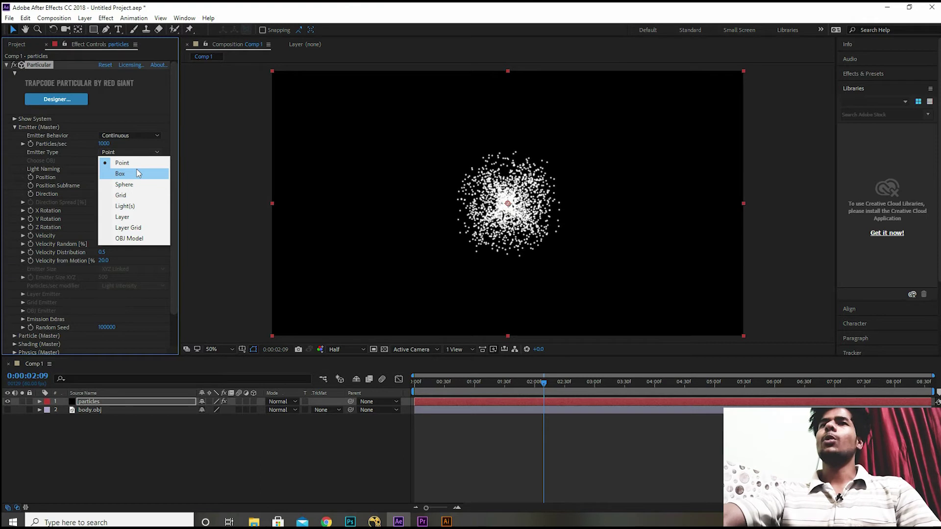
left_click(131, 158)
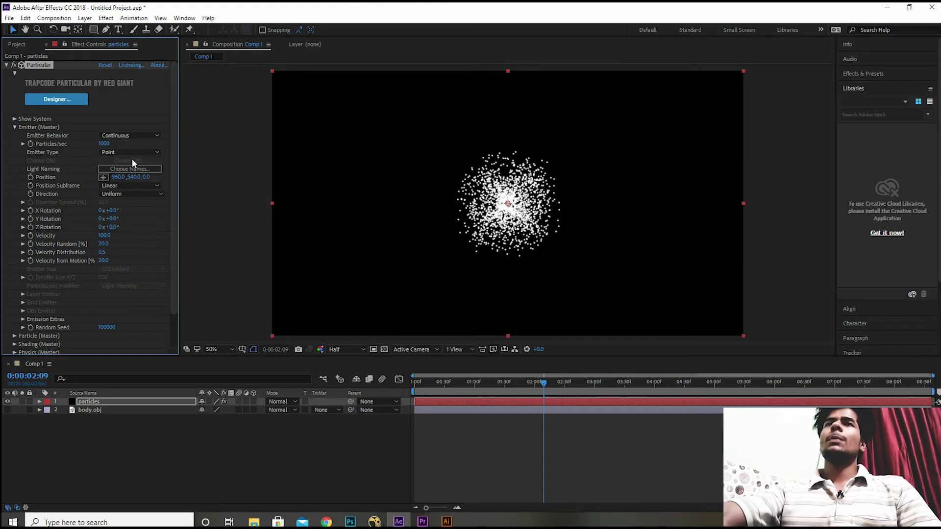
left_click(124, 152)
left_click(123, 173)
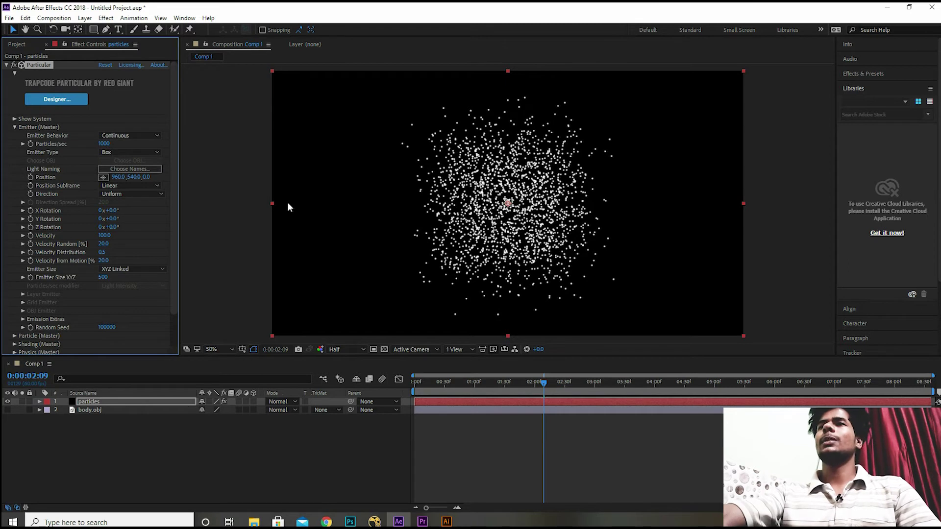
left_click(132, 194)
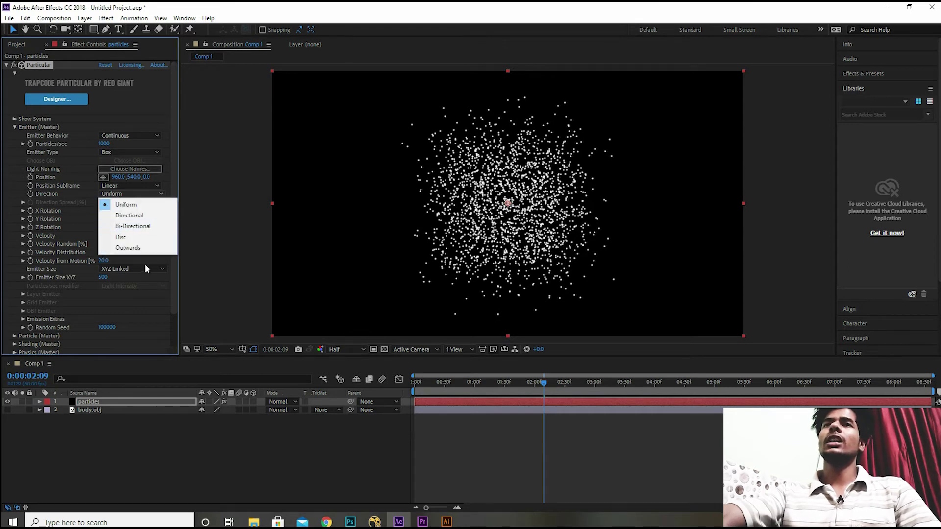
left_click(116, 271)
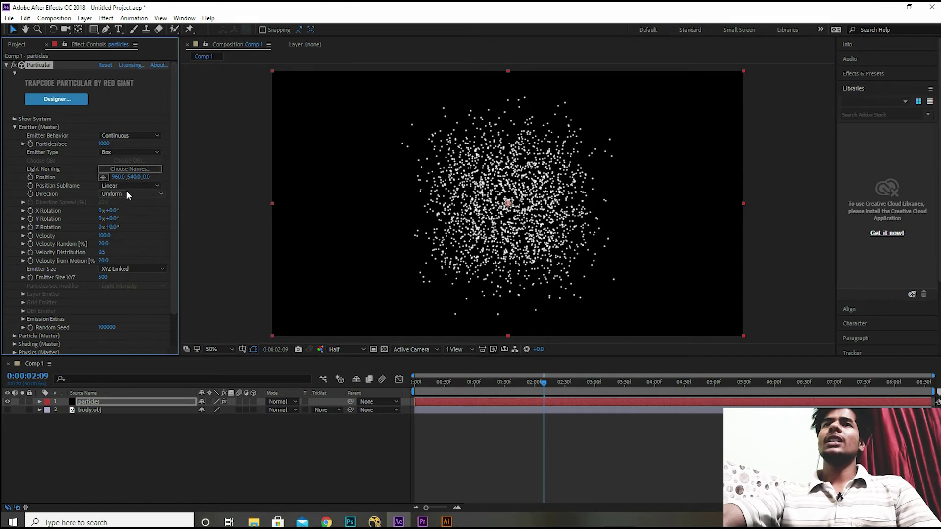
Scrub back and preview the box-emitter particle animation
mouse_move(502, 382)
left_mouse_down()
mouse_move(537, 382)
mouse_move(523, 404)
mouse_move(567, 400)
left_mouse_up()
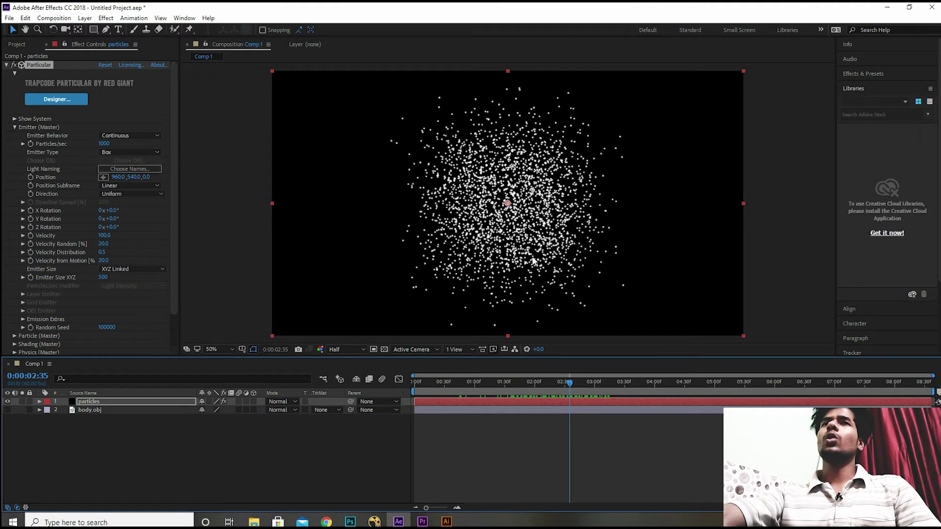
key("space")
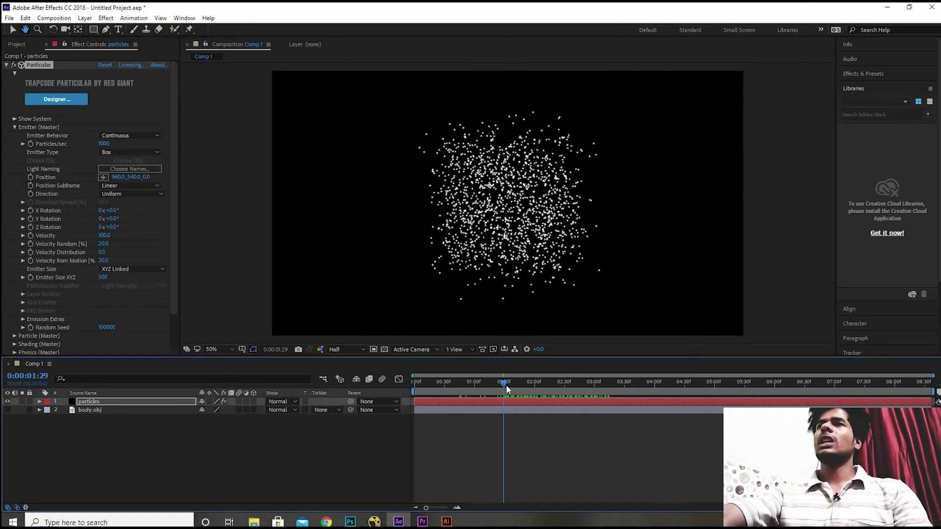
key("space")
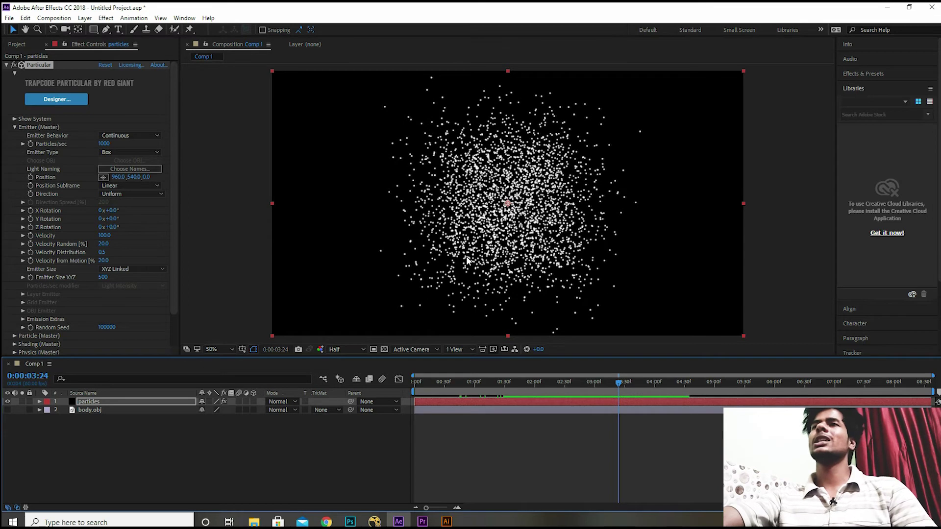
left_click(147, 194)
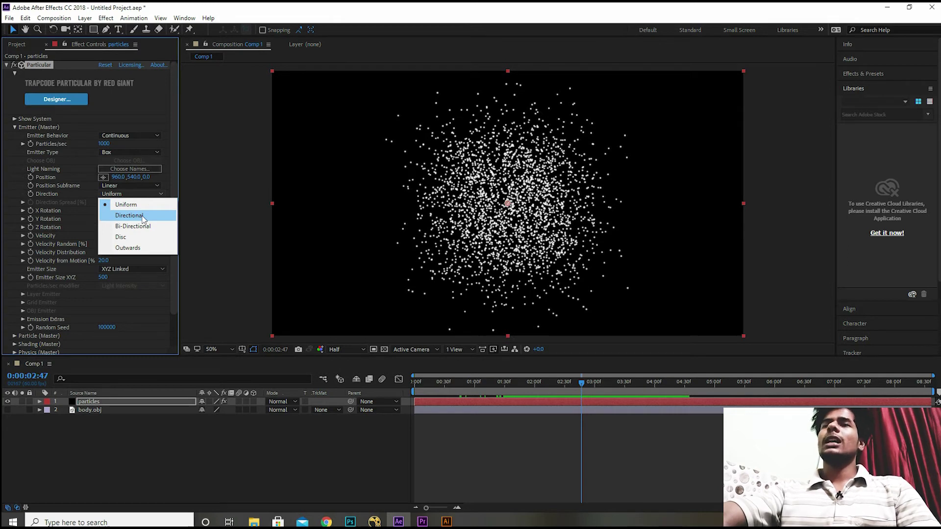
Switch emission Direction to Directional and play back the square particle cluster
left_click(143, 217)
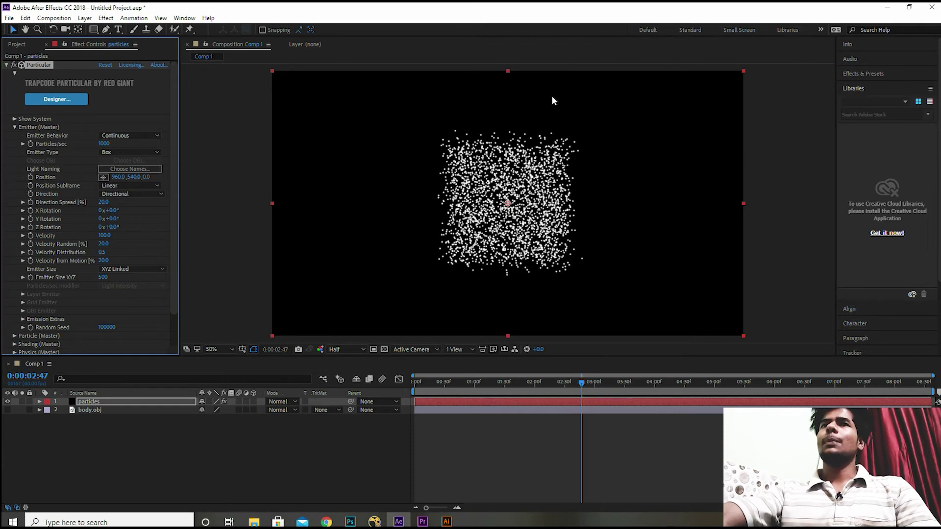
key("space")
scroll(150, 247, "down", 2)
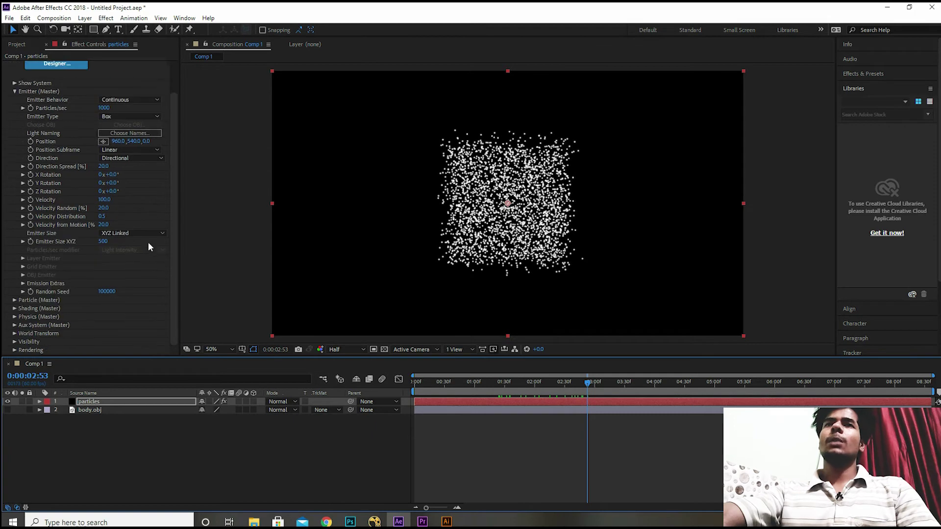
Raise Physics > Air Wind X to 139 and preview from an earlier frame
left_click(15, 317)
scroll(139, 259, "down", 2)
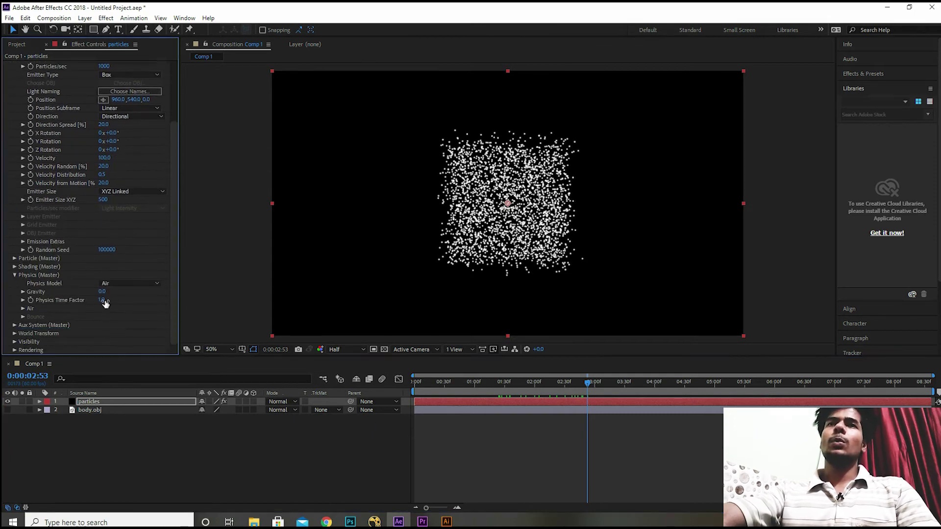
left_click(23, 307)
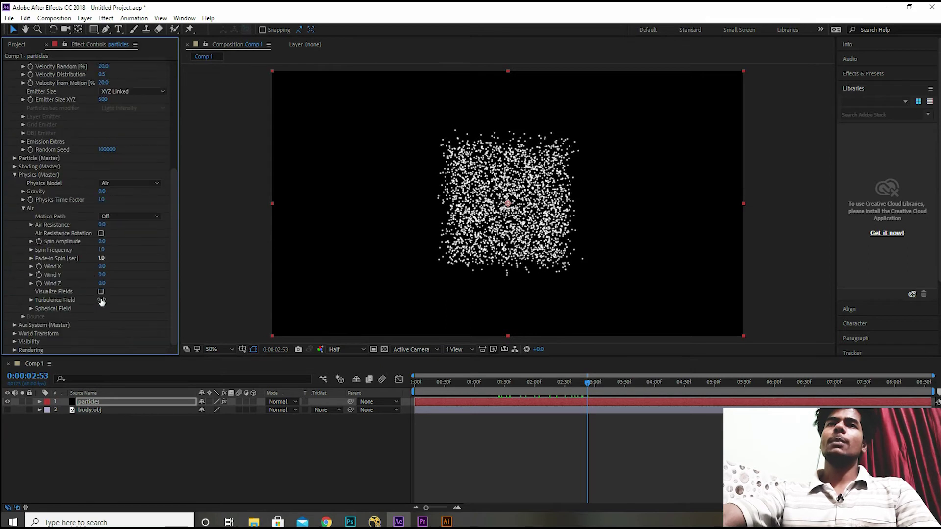
left_click_drag(101, 266, 177, 273)
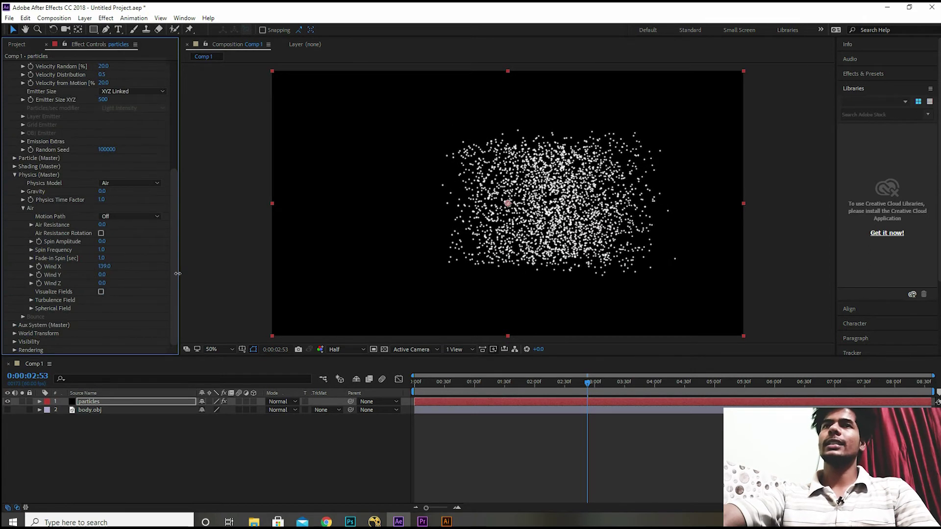
scroll(98, 220, "up", 5)
left_click(521, 384)
left_click(468, 386)
key("space")
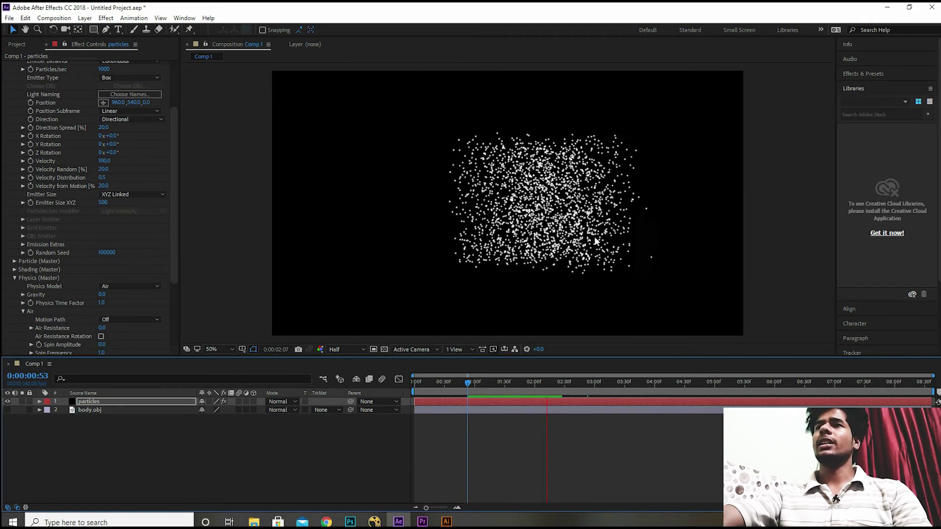
scroll(130, 211, "up", 5)
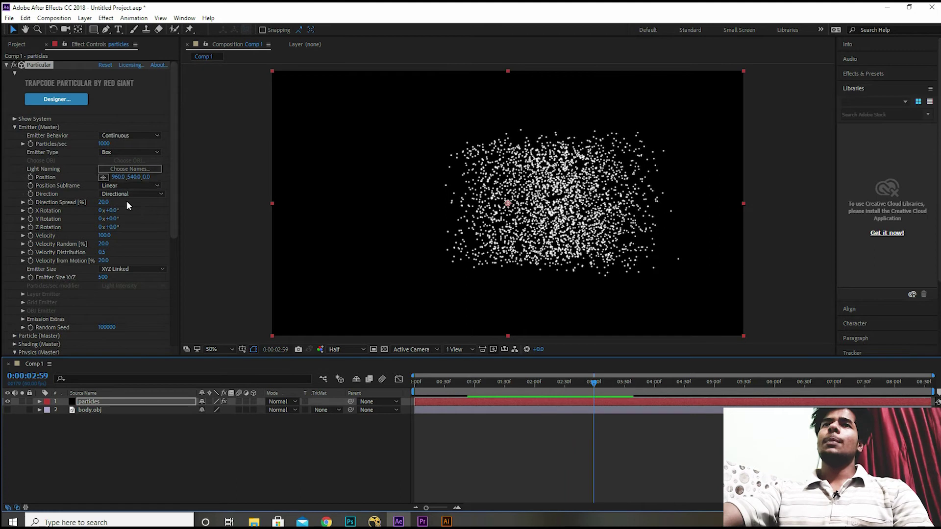
Try Uniform emission direction, then undo back to Directional
left_click(130, 195)
left_click(135, 203)
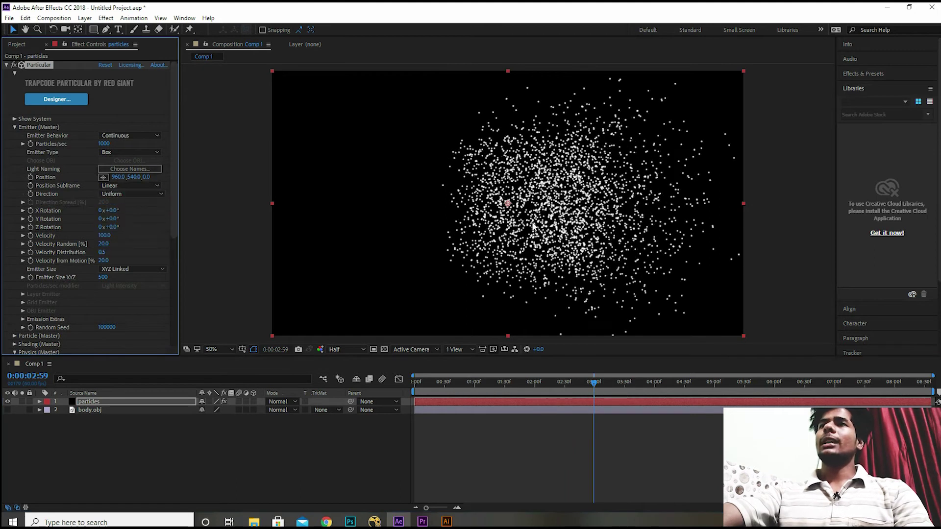
left_click_drag(536, 377, 510, 382)
key("ctrl+z")
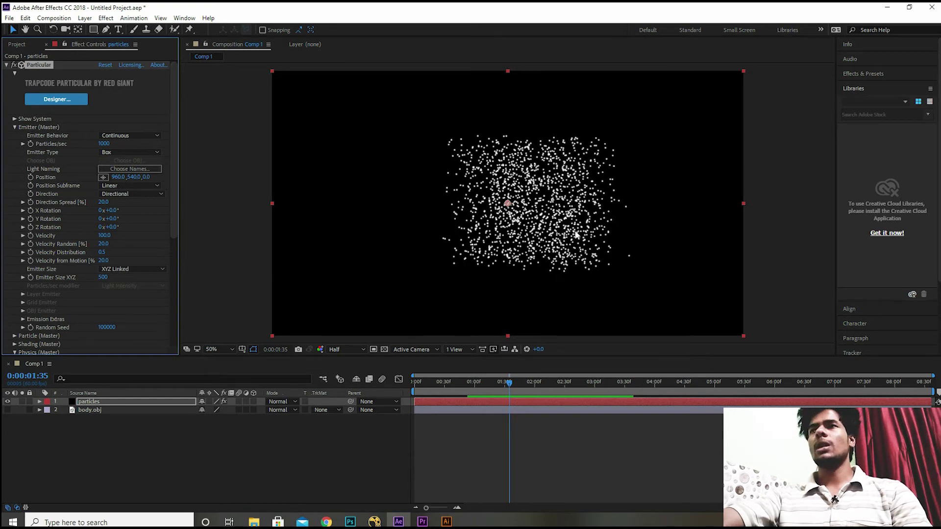
Set Direction Spread to 0, preview, then scrub it to 15
left_click(590, 395)
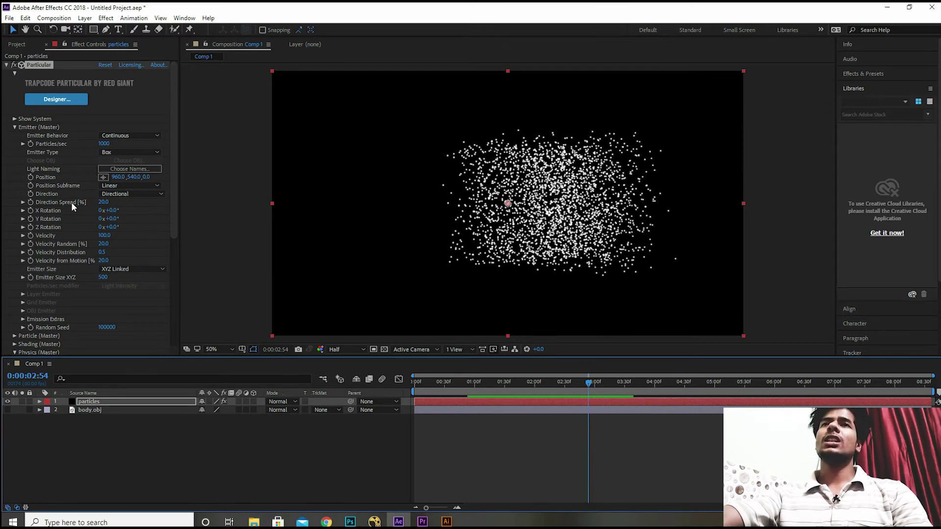
left_click(104, 202)
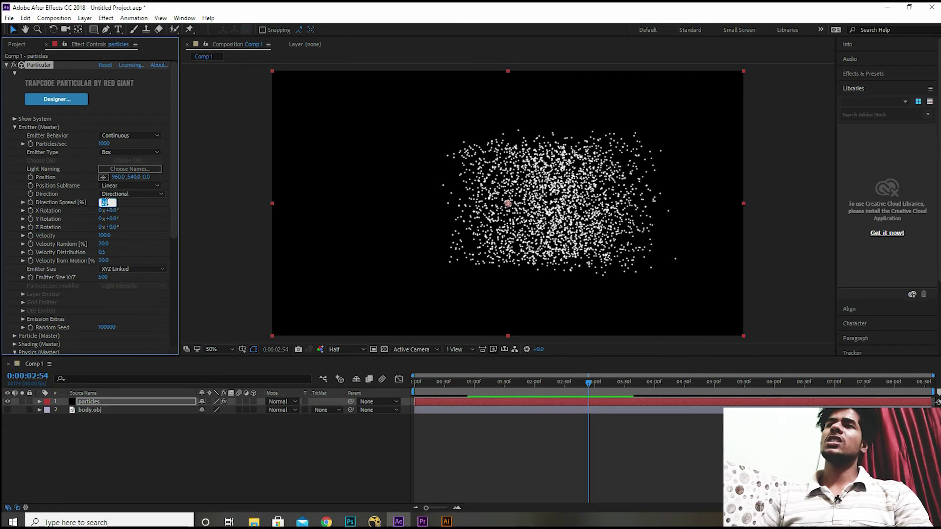
type("0")
key("Return")
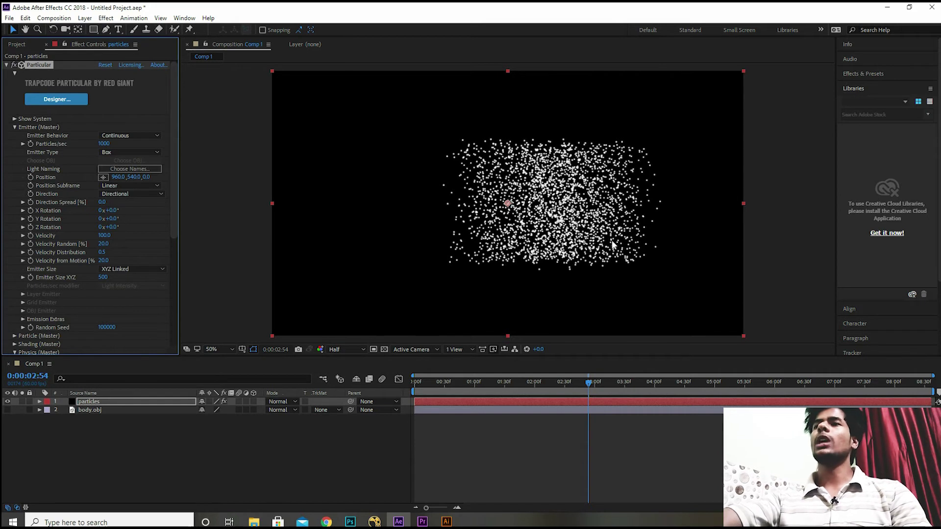
key("space")
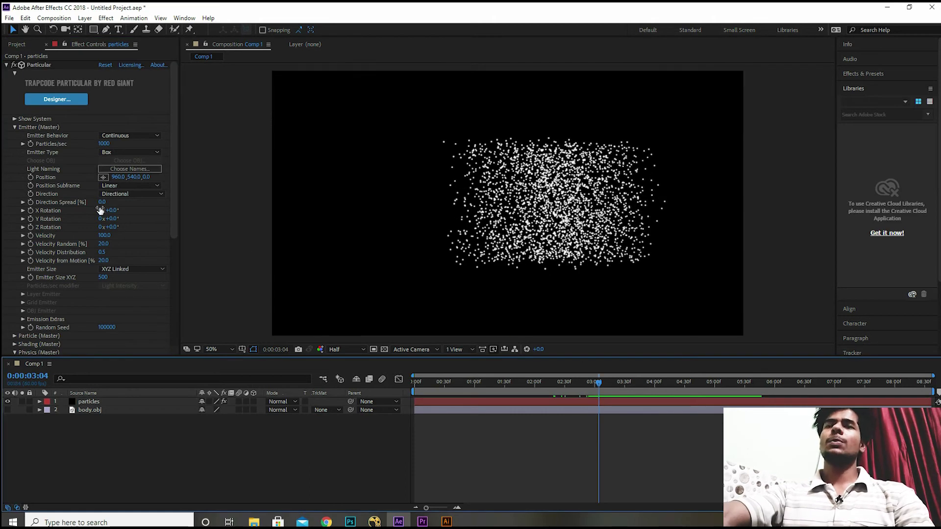
left_click_drag(101, 204, 137, 206)
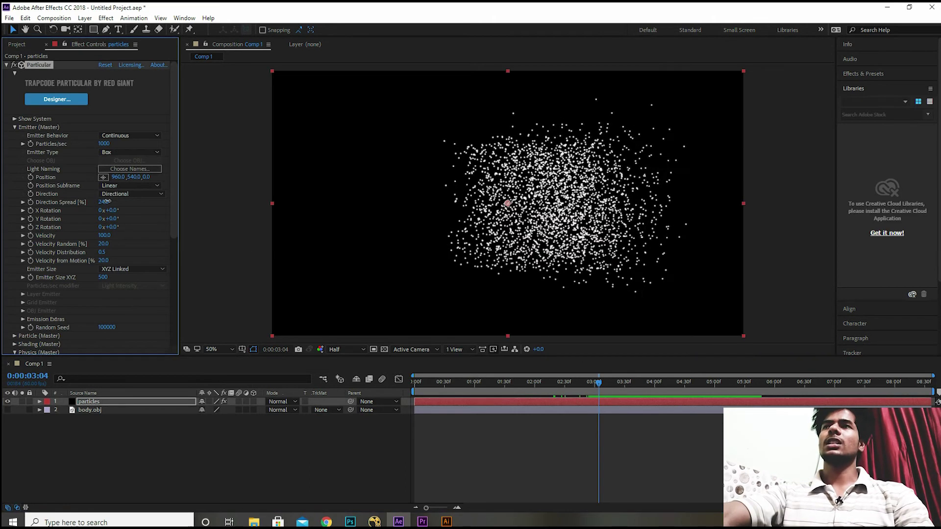
left_click(131, 194)
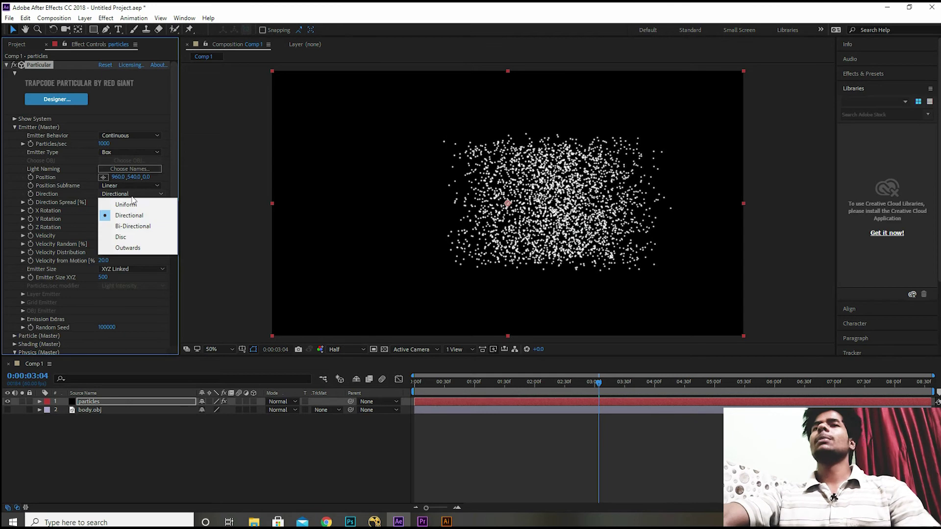
Reset Particular to defaults and set Particles/sec to 1000
left_click(142, 226)
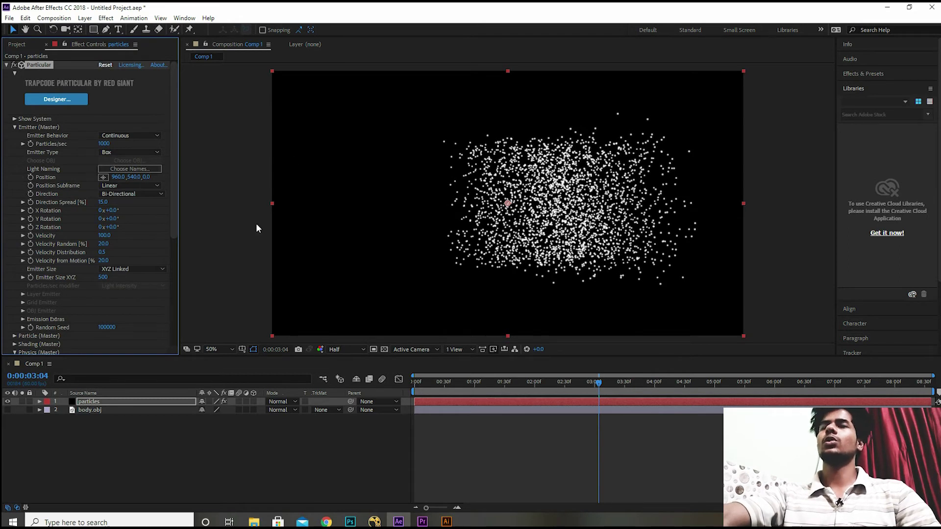
left_click(105, 65)
left_click(103, 143)
type("1000")
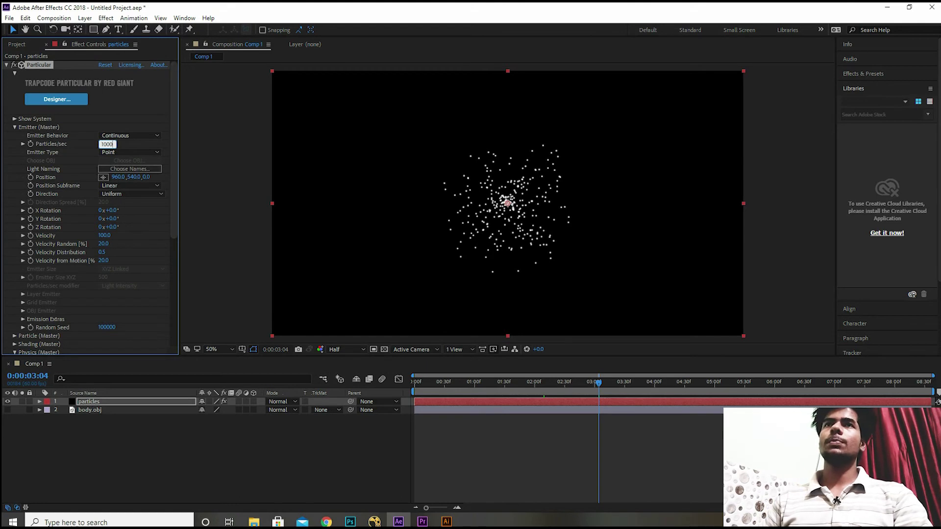
key("Return")
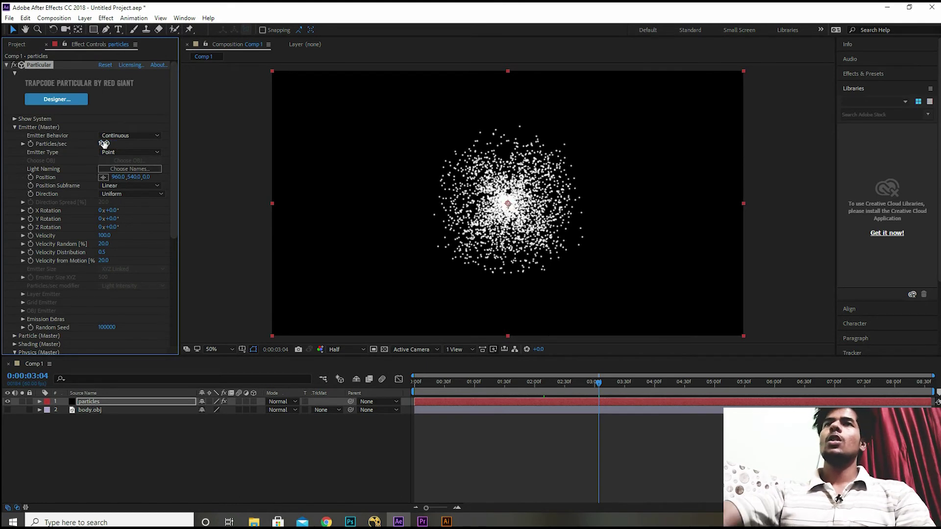
Set Direction to Bi-Directional and tilt X Rotation to 82° for a vertical stream
left_click(125, 192)
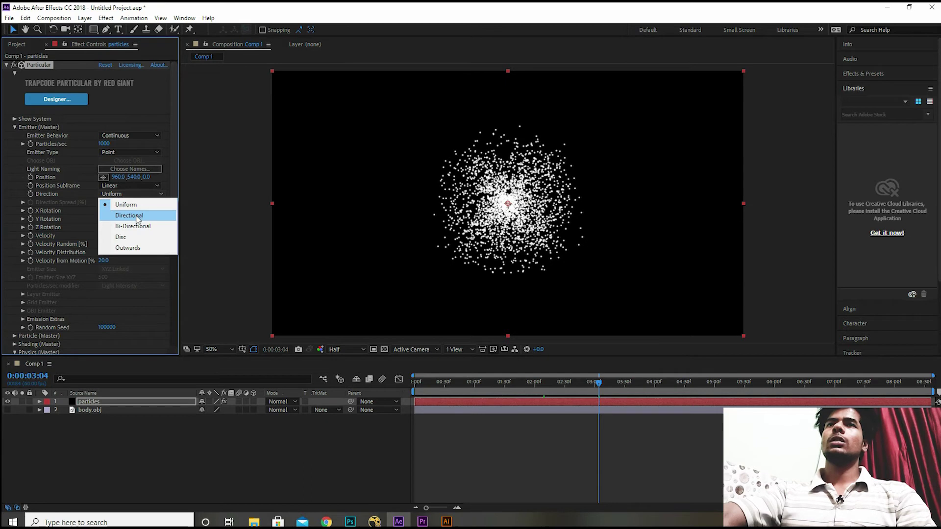
left_click(136, 226)
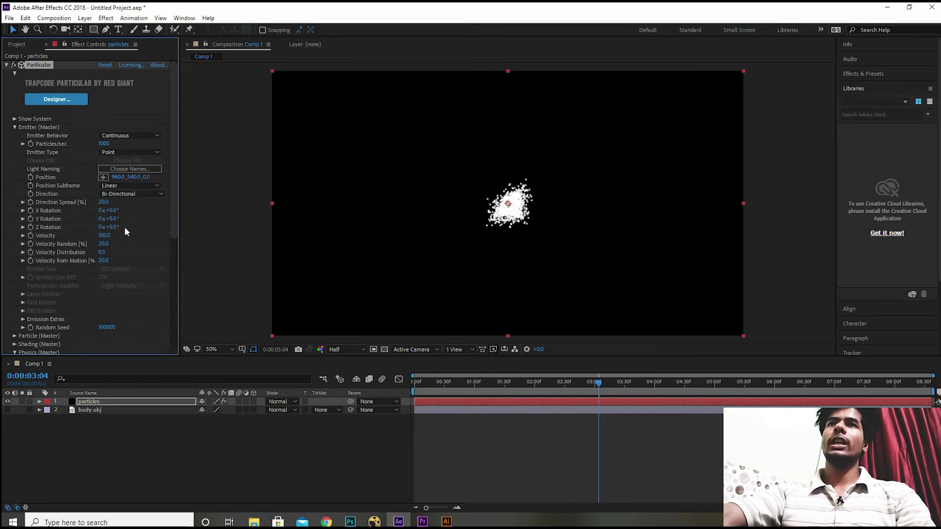
left_click_drag(119, 210, 148, 203)
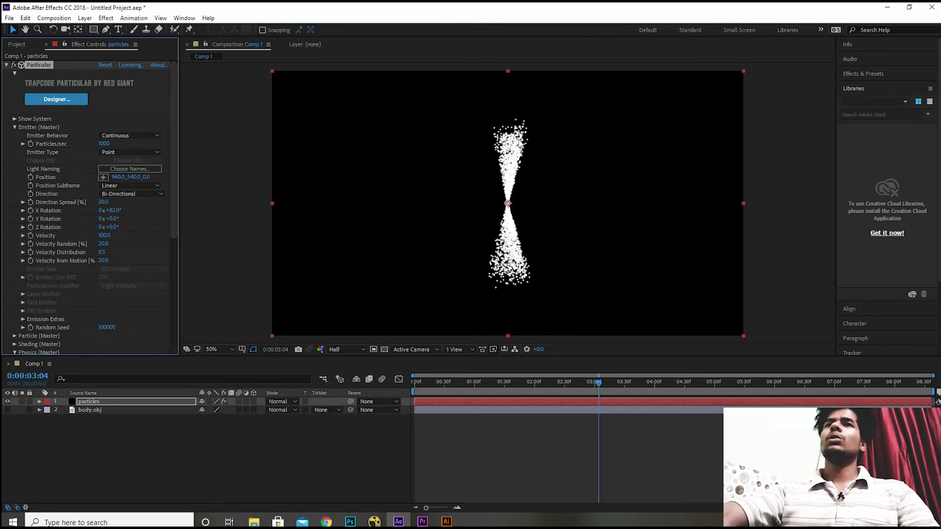
Briefly try upward-only emission, return to Bi-Directional, and preview the hourglass spray
left_click(153, 193)
left_click(129, 216)
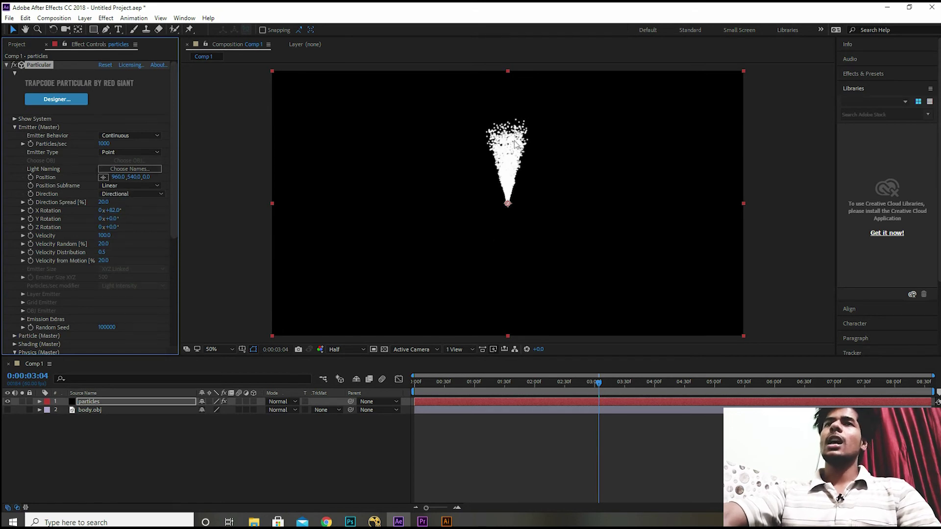
left_click(143, 195)
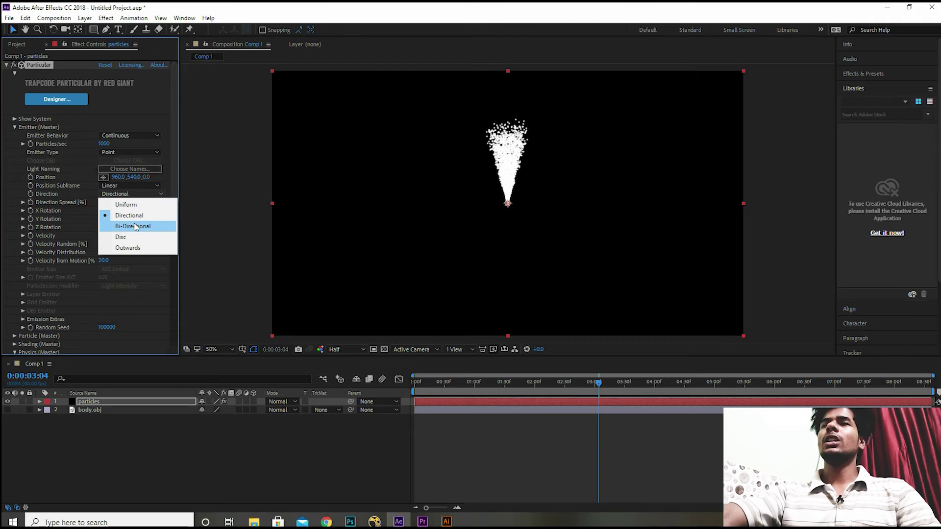
left_click(136, 227)
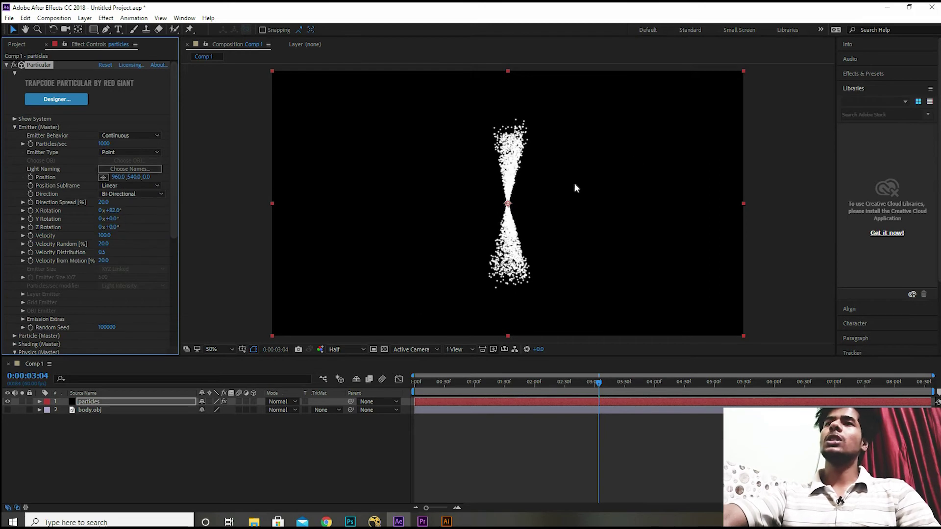
key("space")
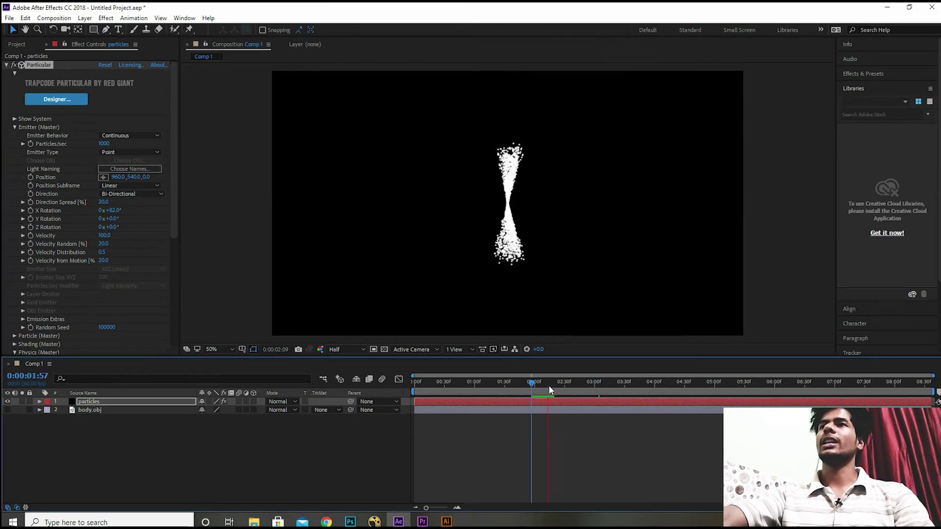
key("space")
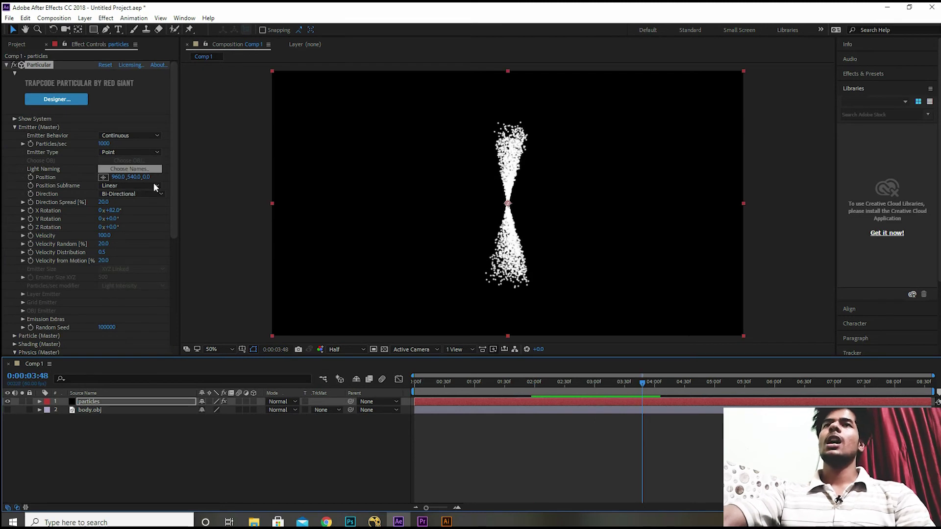
Set the particle Direction to Disc, preview it, and nudge the disc rotation slightly
left_click(147, 195)
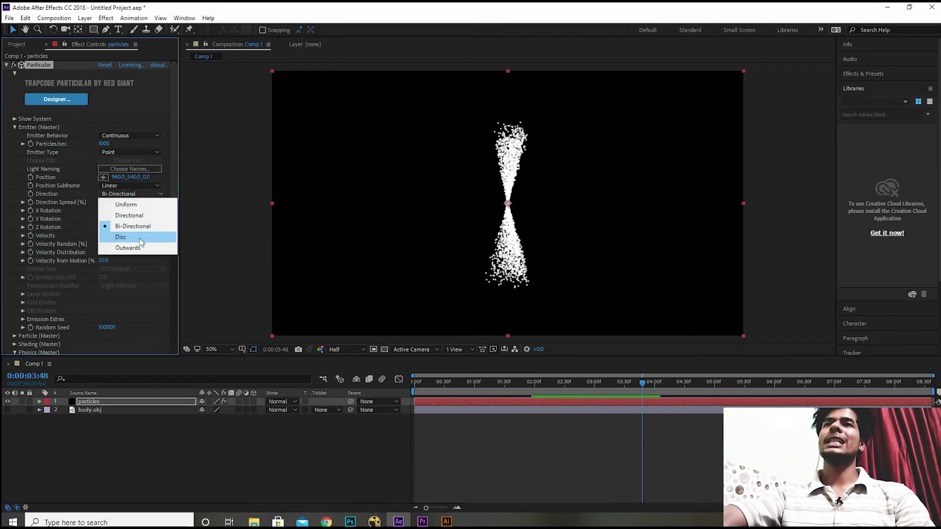
left_click(140, 238)
key("space")
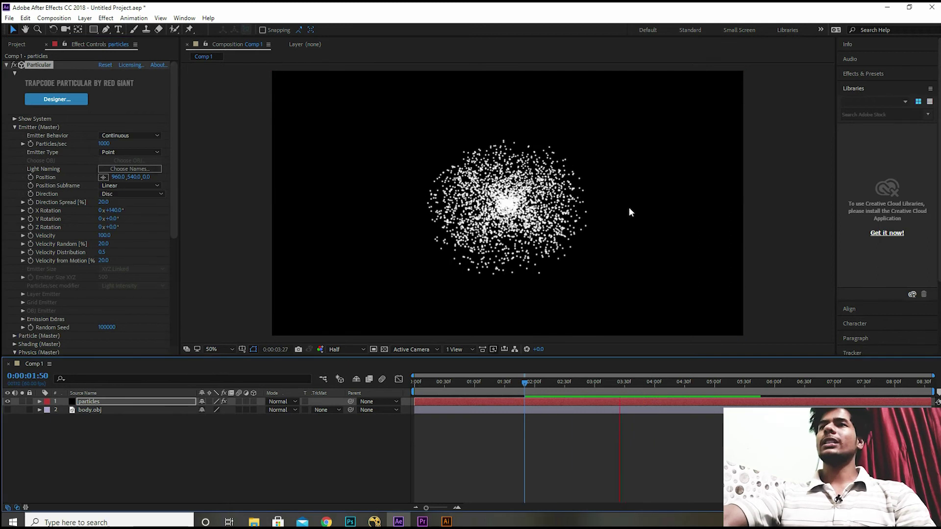
key("space")
mouse_move(113, 219)
left_mouse_down()
mouse_move(119, 228)
mouse_move(113, 221)
left_mouse_up()
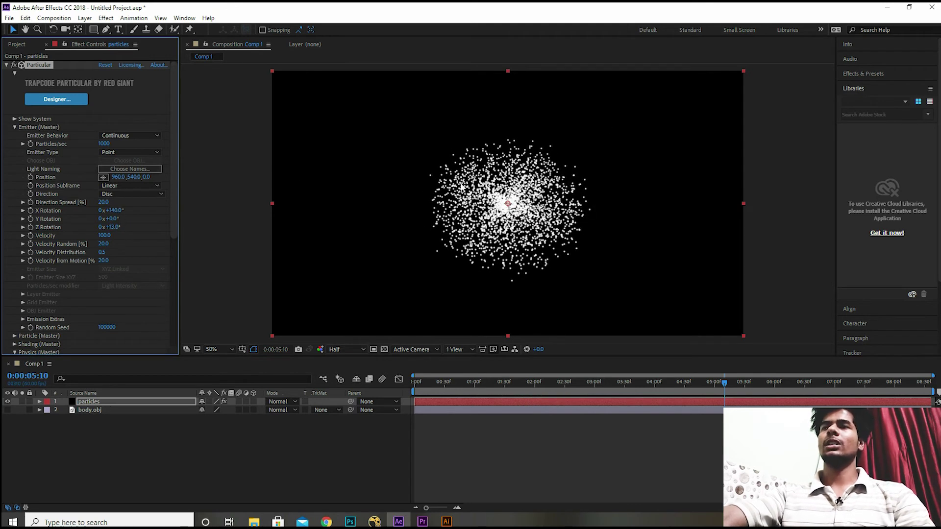
Go back to about 2:13 and switch the particle Direction to Outwards
left_click(547, 382)
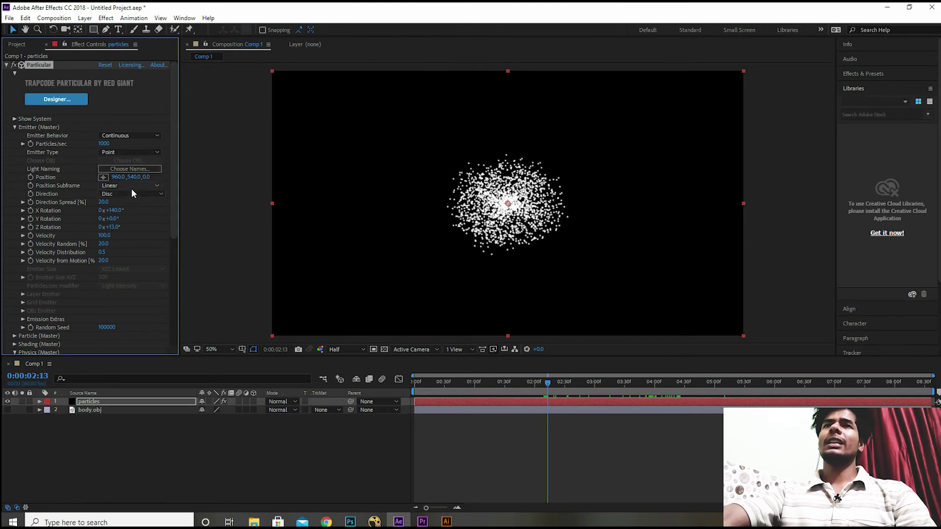
left_click(139, 194)
left_click(123, 250)
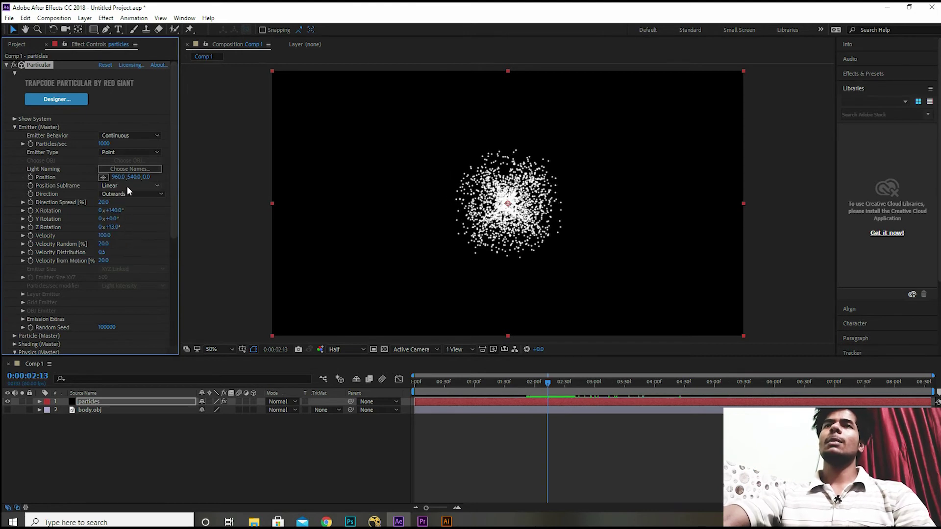
left_click(130, 152)
Make the emitter a Box with Uniform direction and preview the animation
left_click(118, 169)
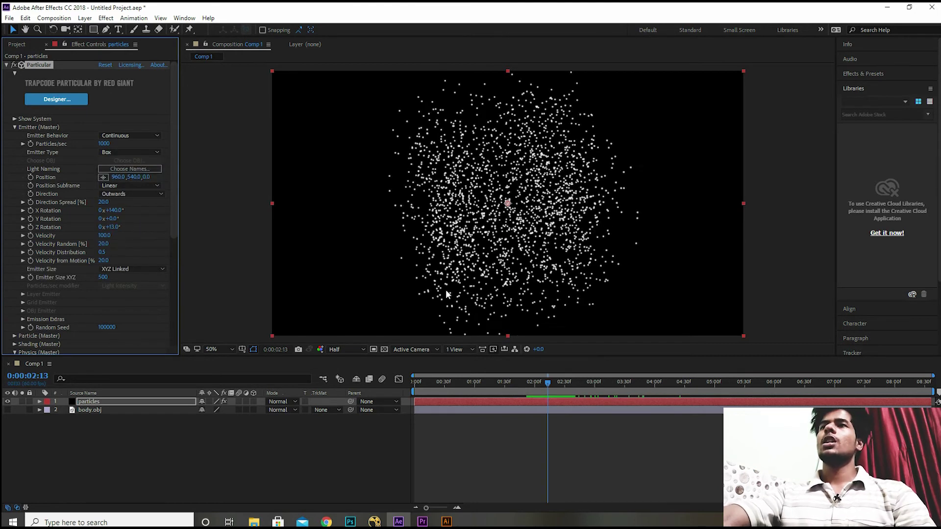
left_click(130, 194)
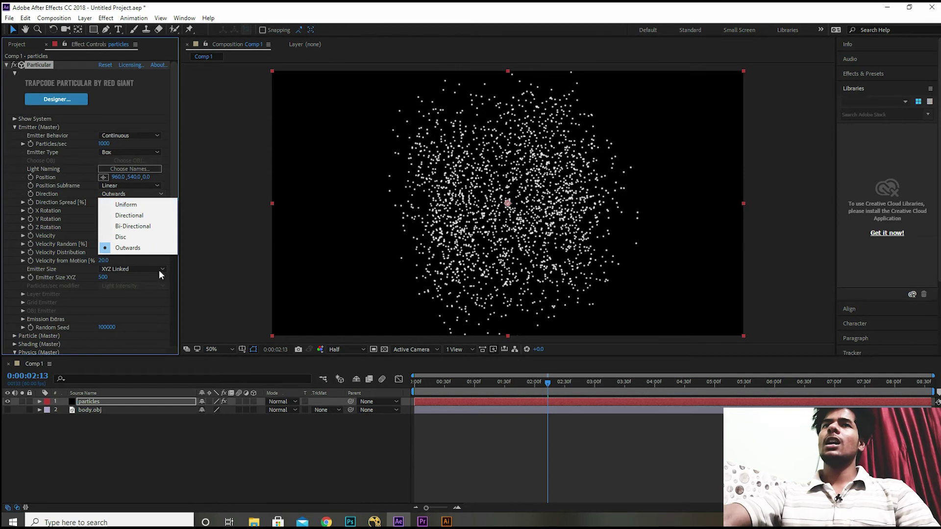
left_click(133, 205)
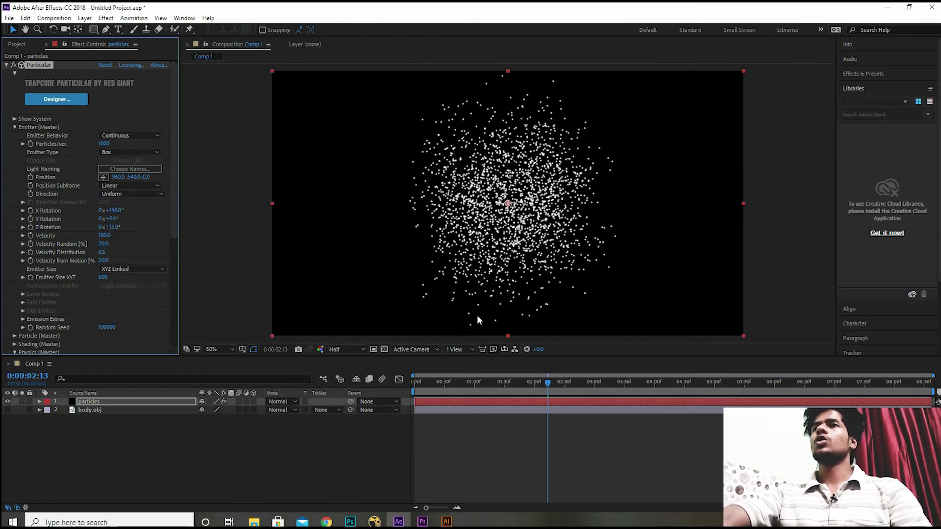
key("space")
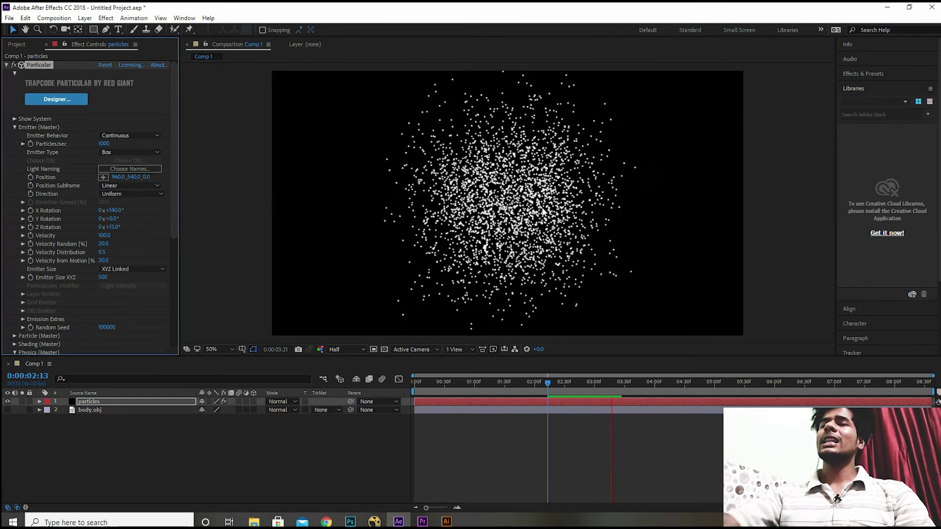
key("space")
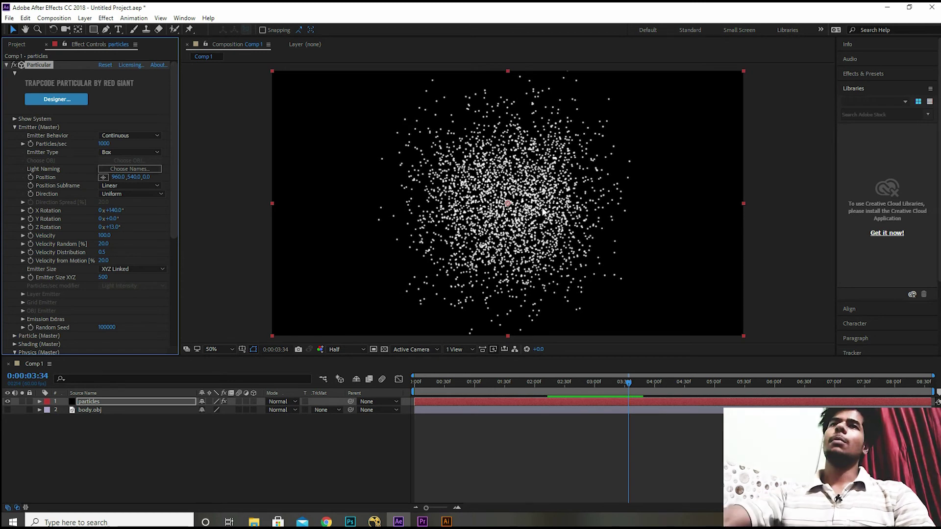
Switch Direction to Outwards and preview it from an earlier frame
left_click(133, 193)
left_click(141, 249)
left_click(496, 381)
key("space")
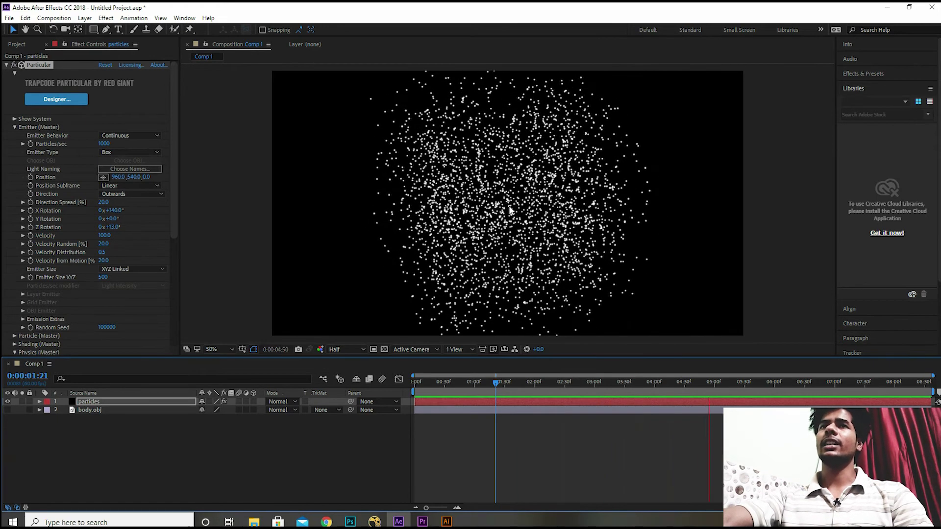
Revert Direction to Uniform and preview the particles again
left_click(137, 194)
left_click(143, 204)
key("space")
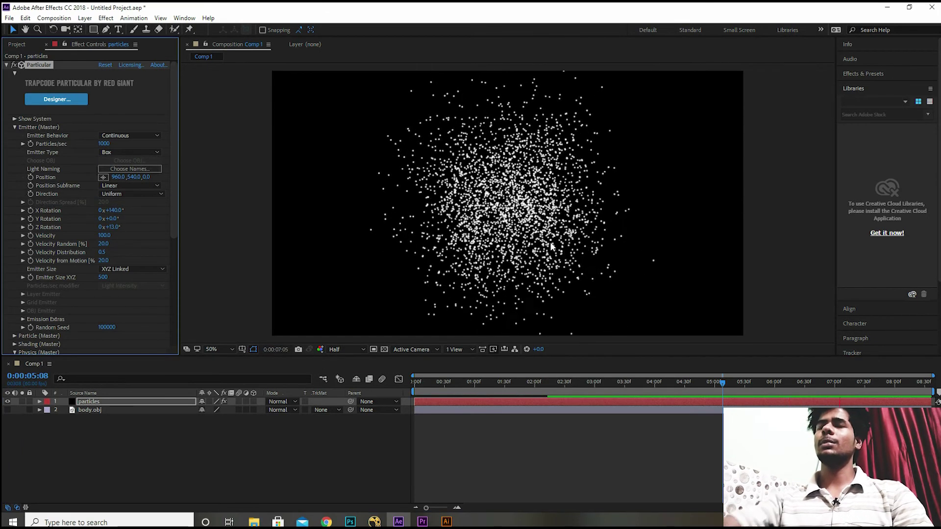
key("space")
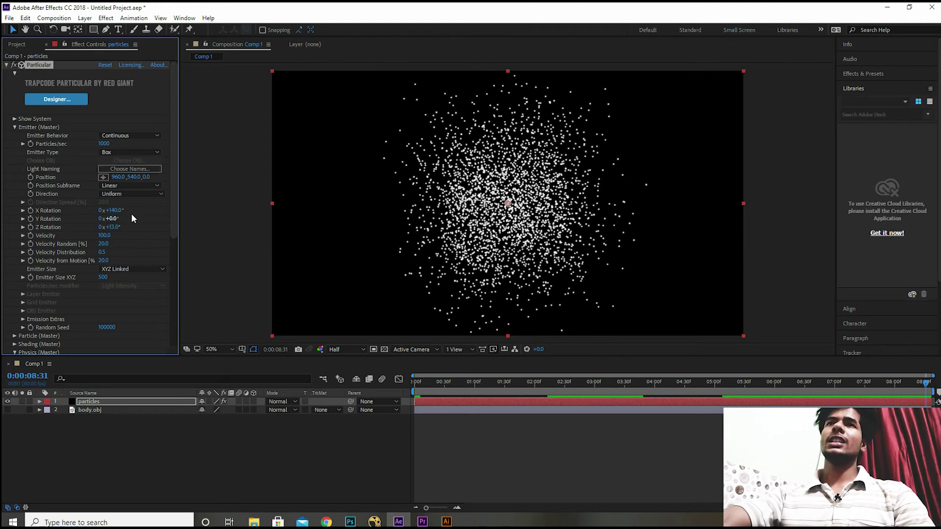
Try a Point emitter type, then switch the emitter back to Box
left_click(161, 194)
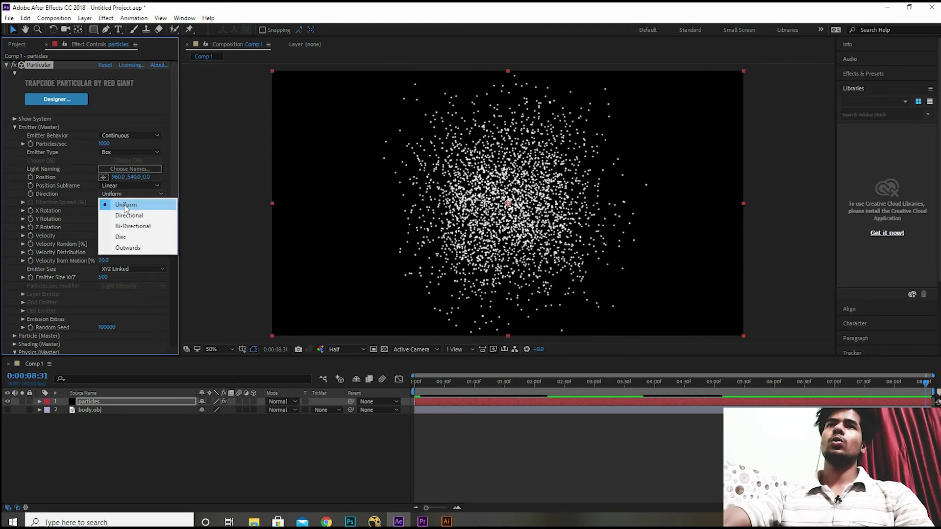
left_click(119, 151)
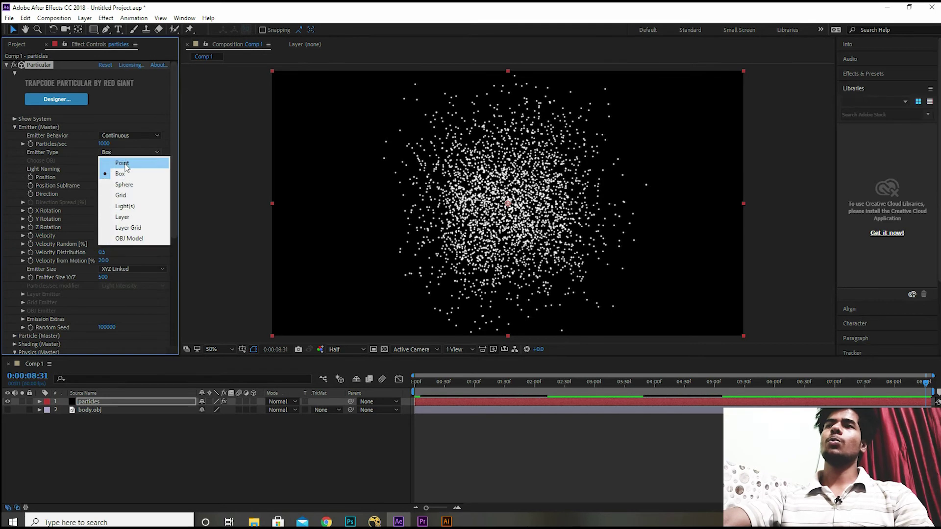
left_click(126, 167)
left_click(125, 153)
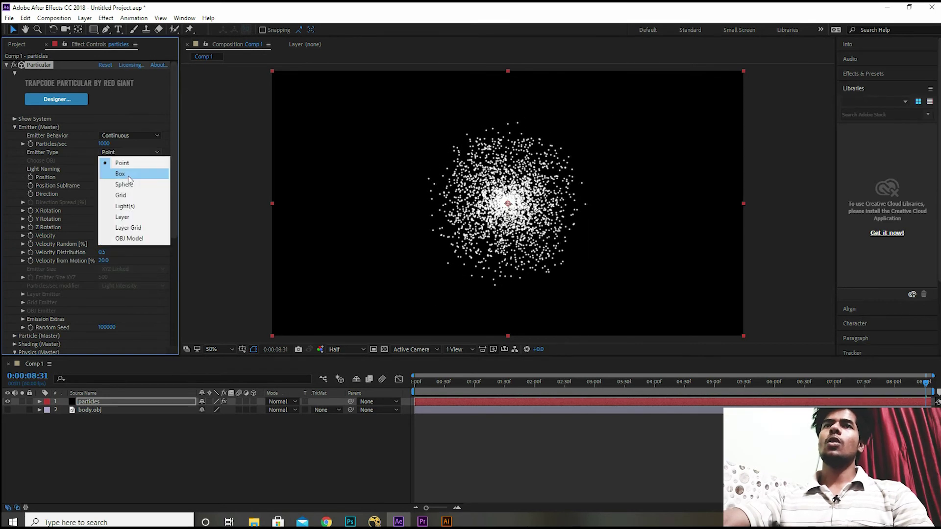
left_click(128, 177)
Set Velocity to 0, tilt X Rotation to 1x+64°, and adjust the emitter size
type("0")
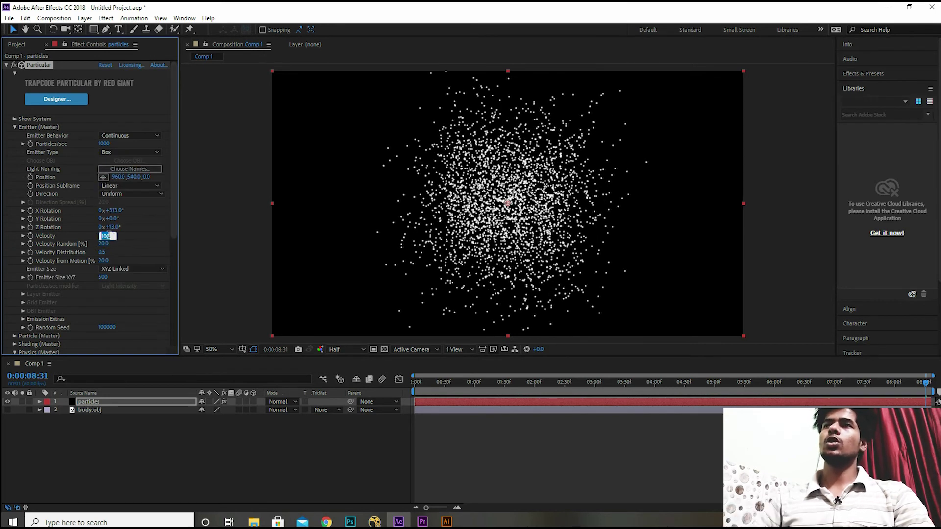
key("Return")
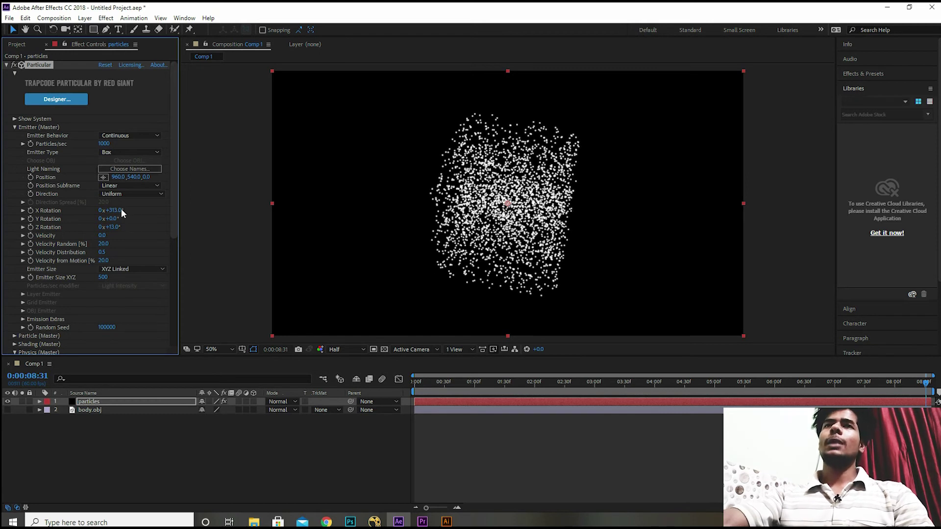
left_click_drag(118, 210, 131, 211)
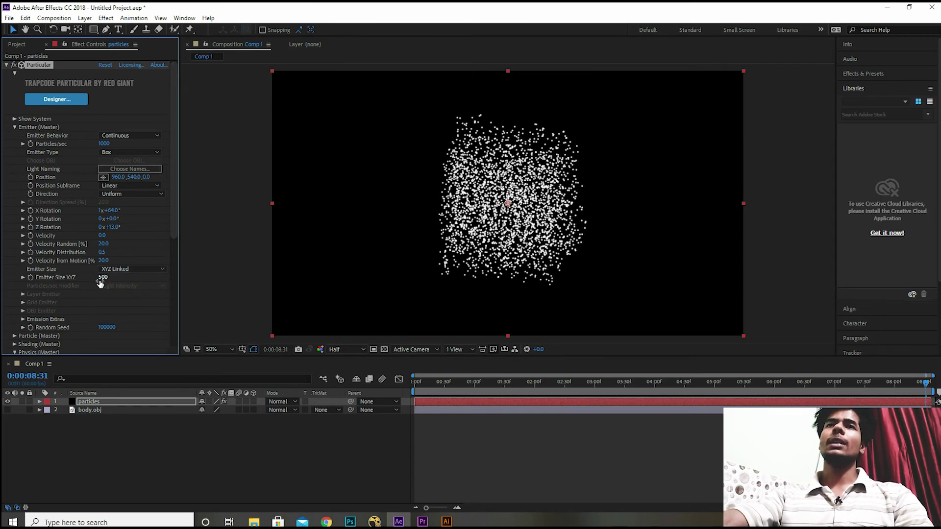
mouse_move(103, 277)
left_mouse_down()
mouse_move(123, 244)
mouse_move(132, 269)
mouse_move(121, 291)
left_mouse_up()
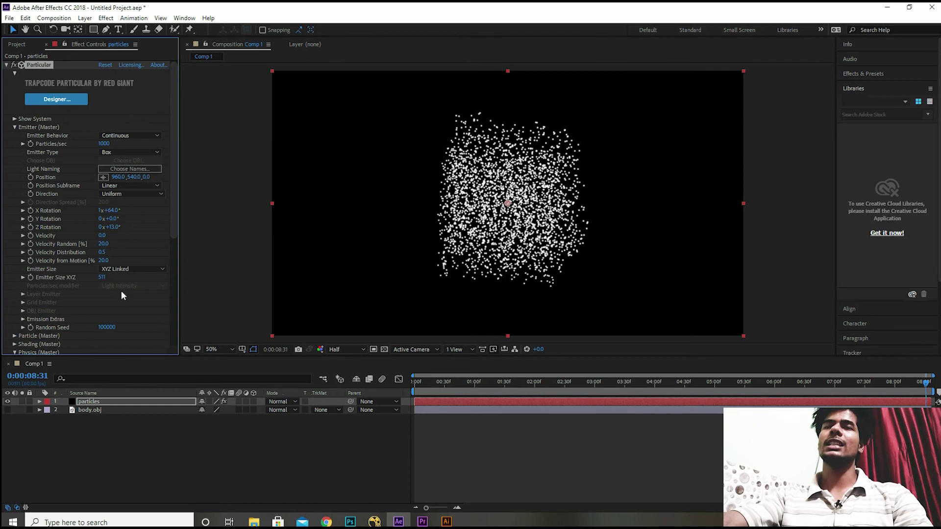
left_click(128, 269)
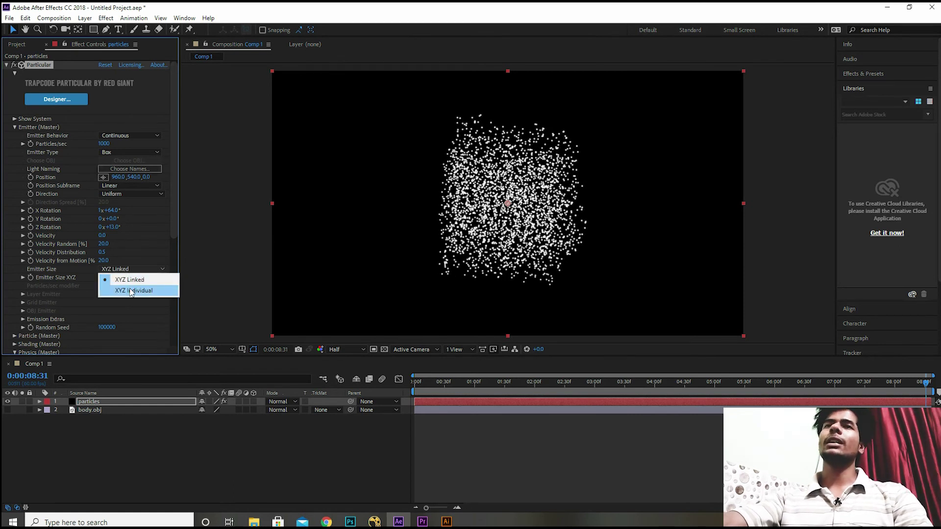
Try XYZ Individual emitter size with a wider X, undo it, then reset Particular
left_click(131, 291)
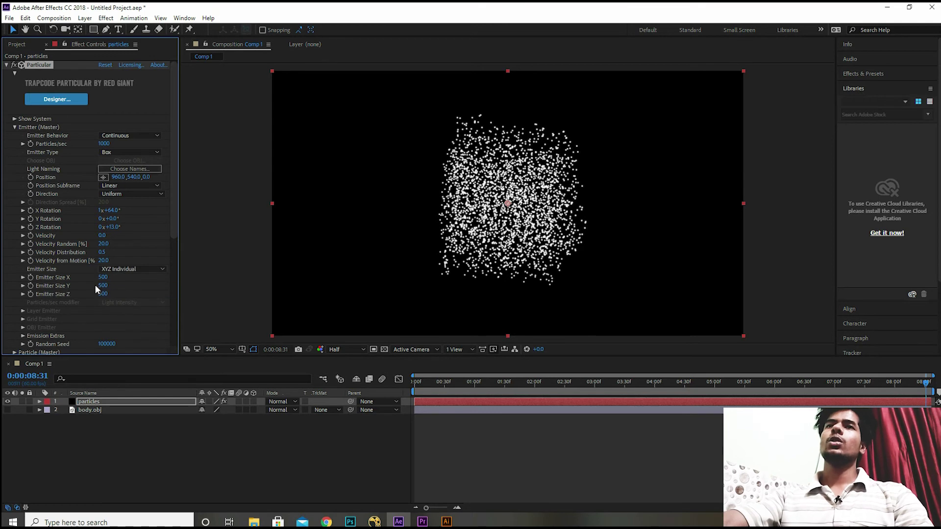
mouse_move(102, 277)
left_mouse_down()
mouse_move(126, 254)
mouse_move(594, 93)
left_mouse_up()
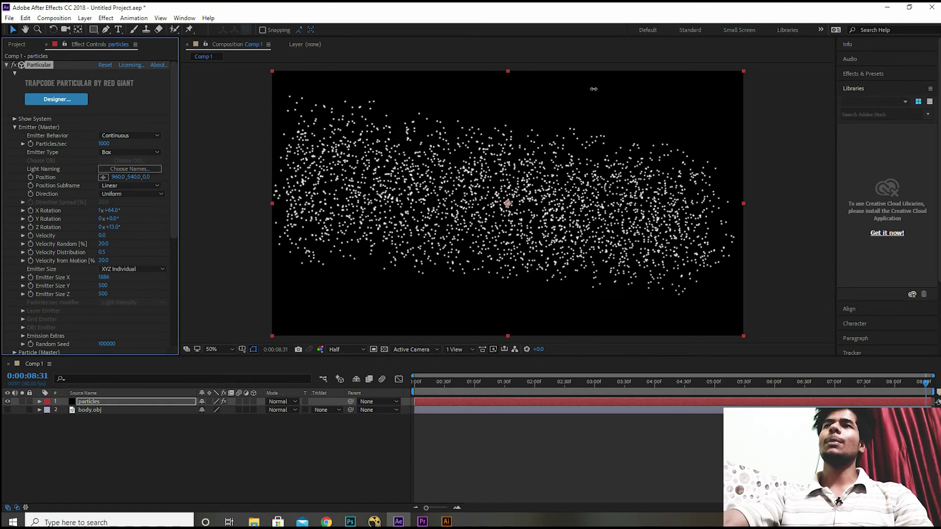
key("ctrl+z")
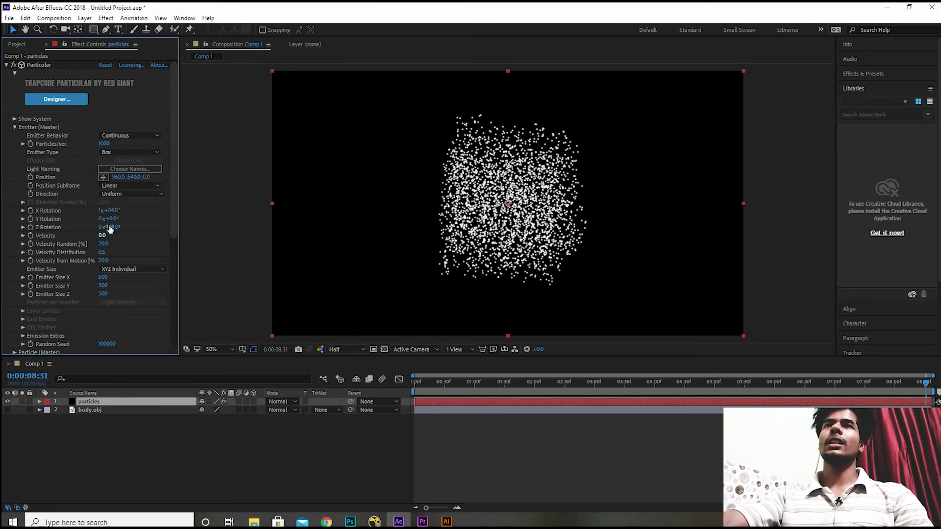
left_click(105, 65)
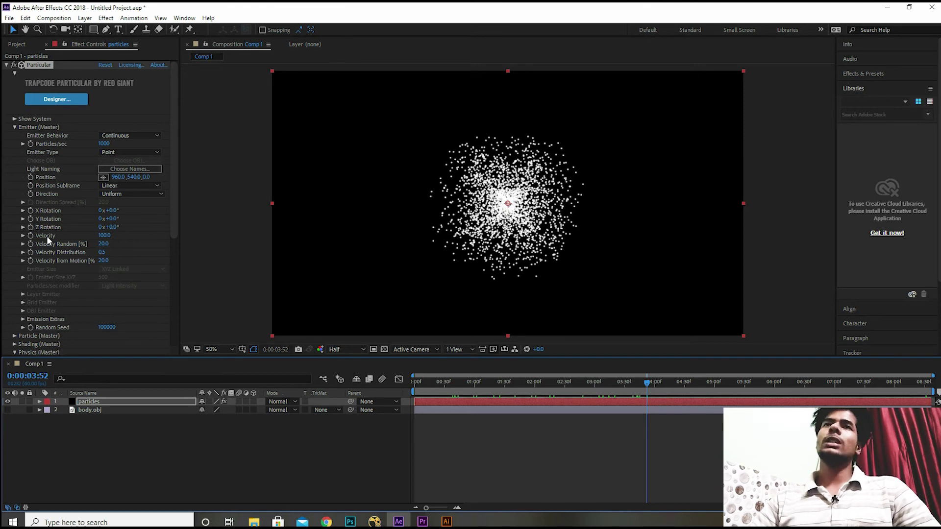
left_click(104, 236)
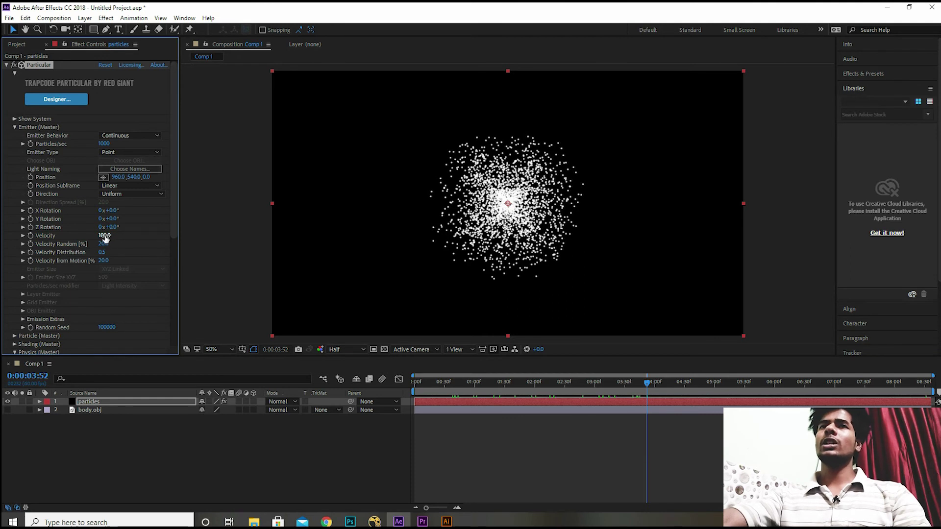
type("1040")
key("Return")
key("space")
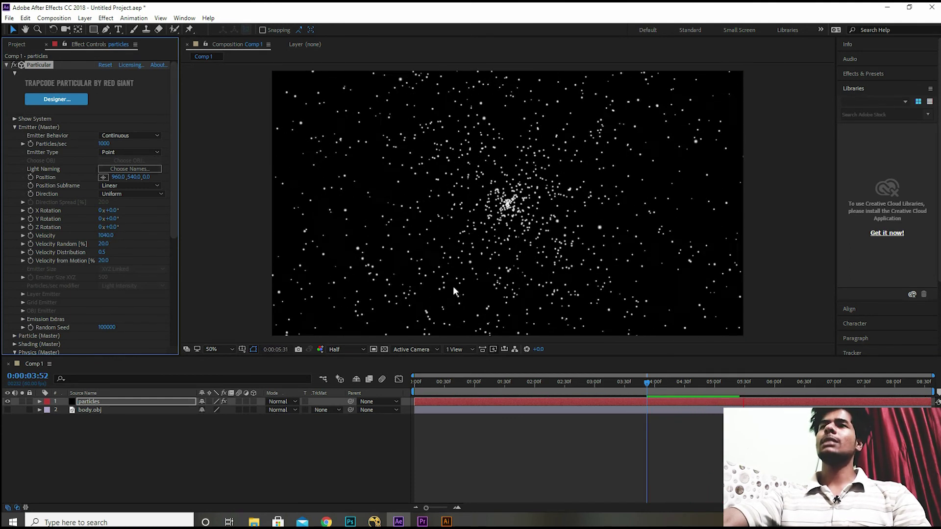
left_click(107, 236)
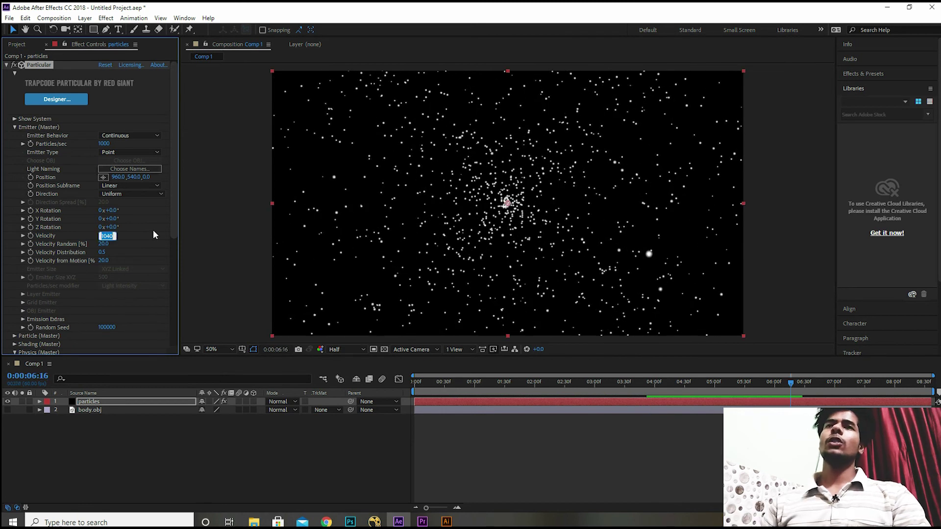
type("50")
key("Return")
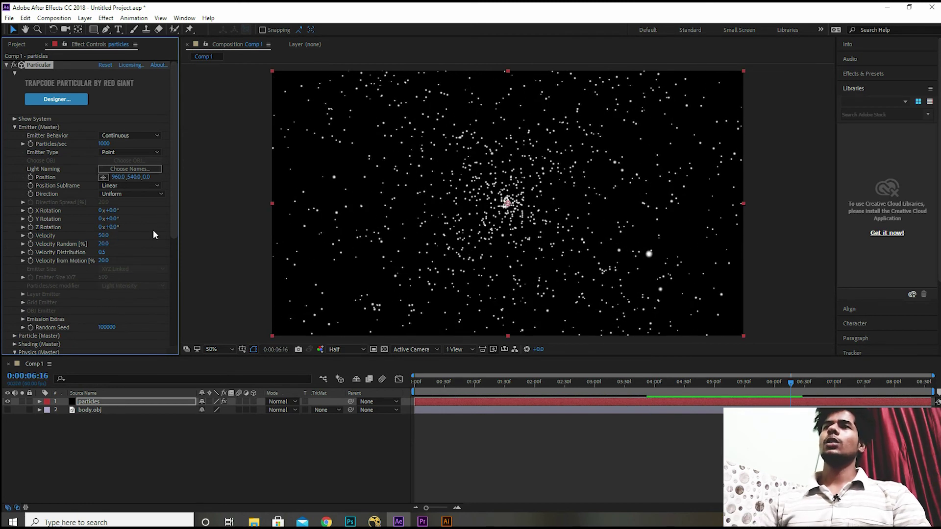
key("space")
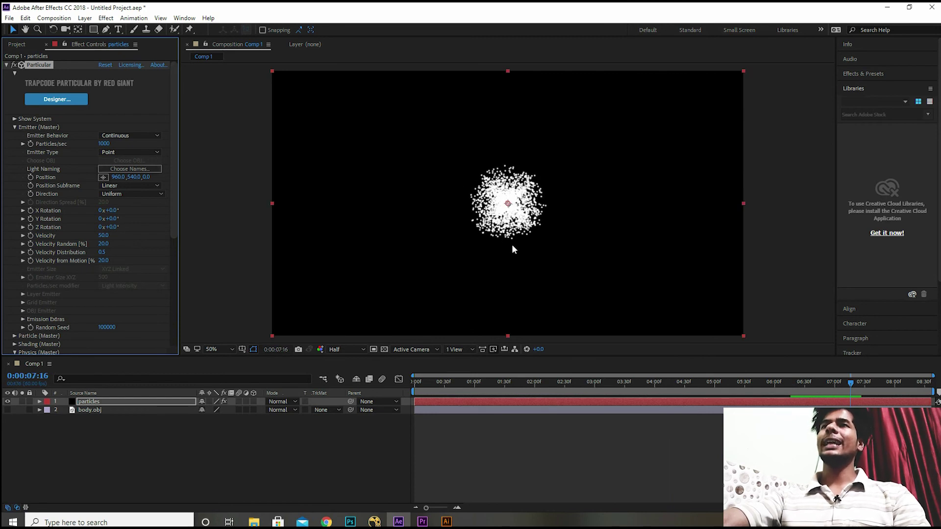
left_click_drag(617, 383, 750, 383)
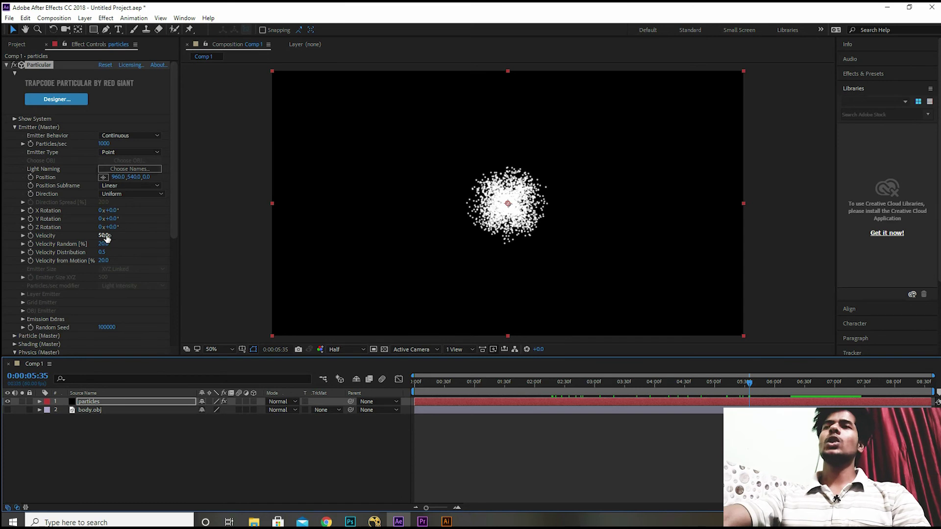
left_click_drag(105, 236, 162, 236)
left_click(555, 385)
key("space")
left_click(100, 231)
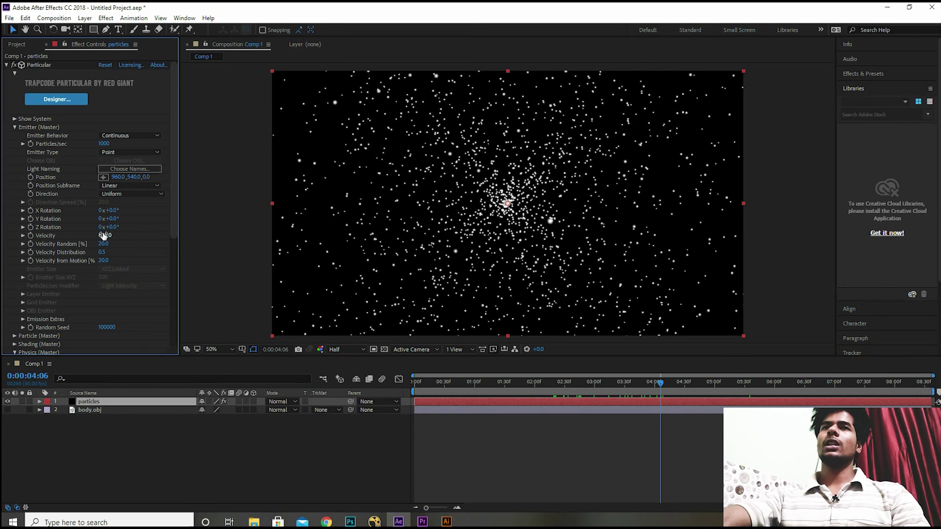
left_click(104, 235)
type("100")
key("Return")
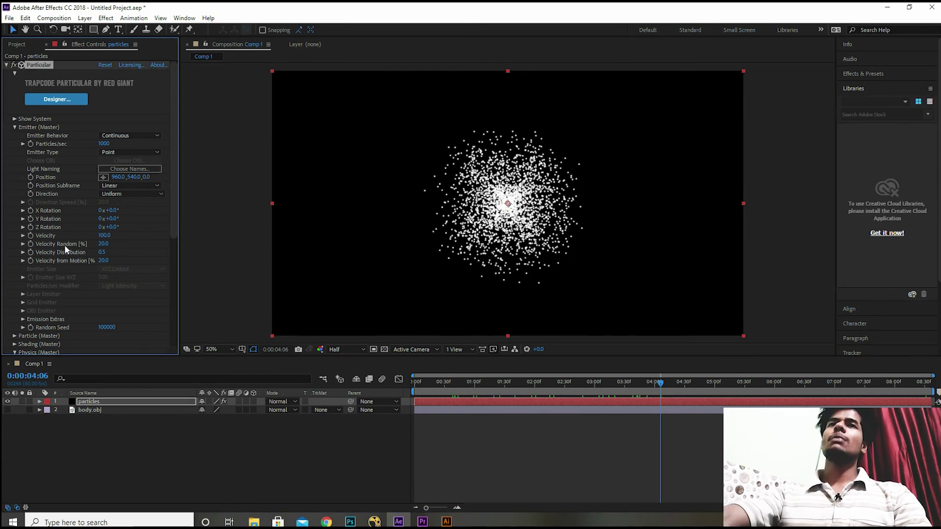
Raise Velocity Random to about 72%, then toggle the viewer between 50% and 100%, ending at 100%
scroll(512, 215, "up", 2)
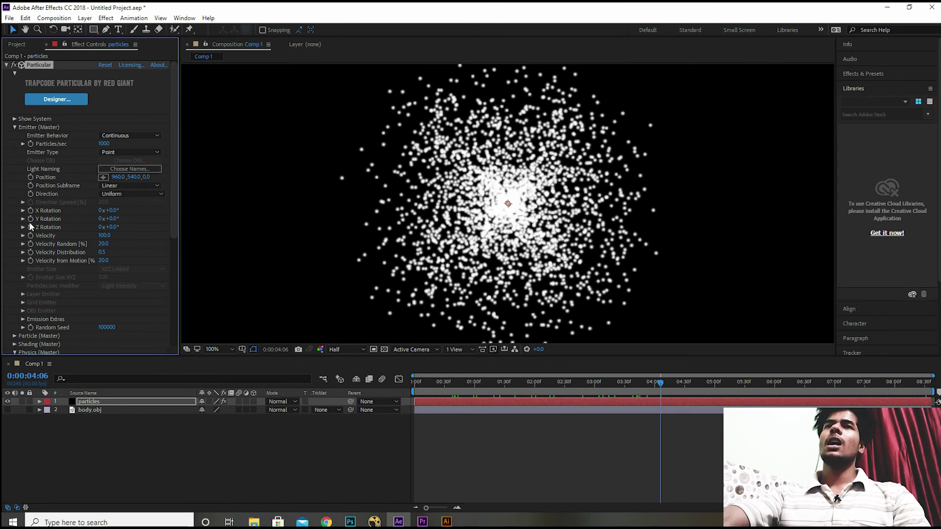
mouse_move(104, 244)
left_mouse_down()
mouse_move(143, 219)
mouse_move(157, 196)
left_mouse_up()
key("comma")
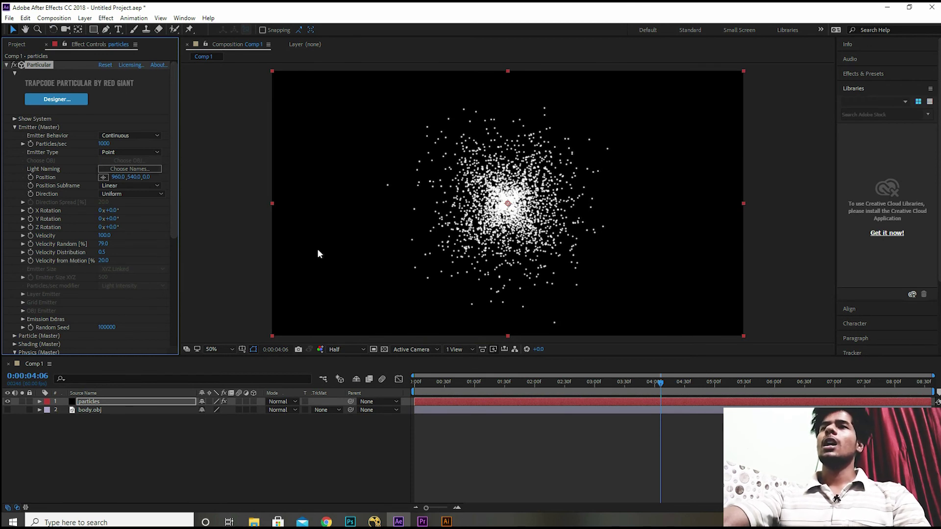
key("period")
key("comma")
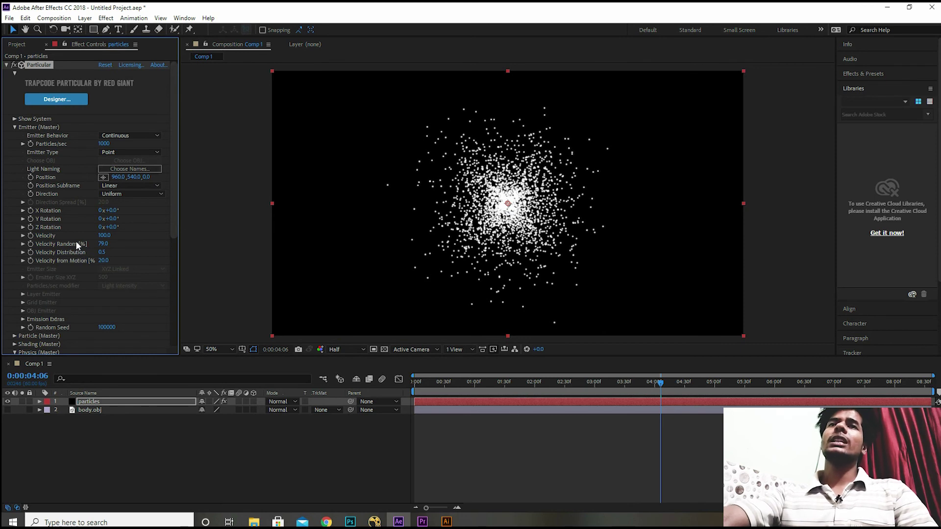
key("period")
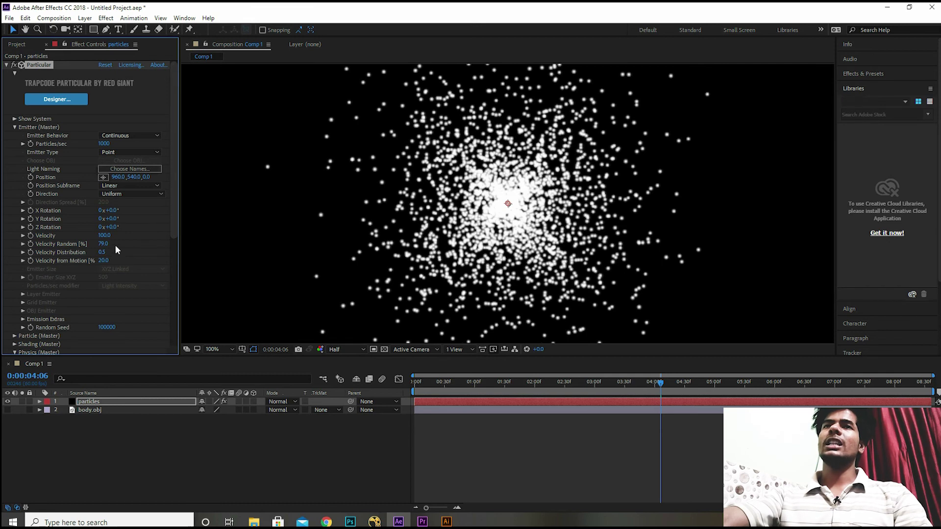
Raise Velocity Distribution, then fine-tune it back down to 3.4
left_click_drag(101, 254, 118, 254)
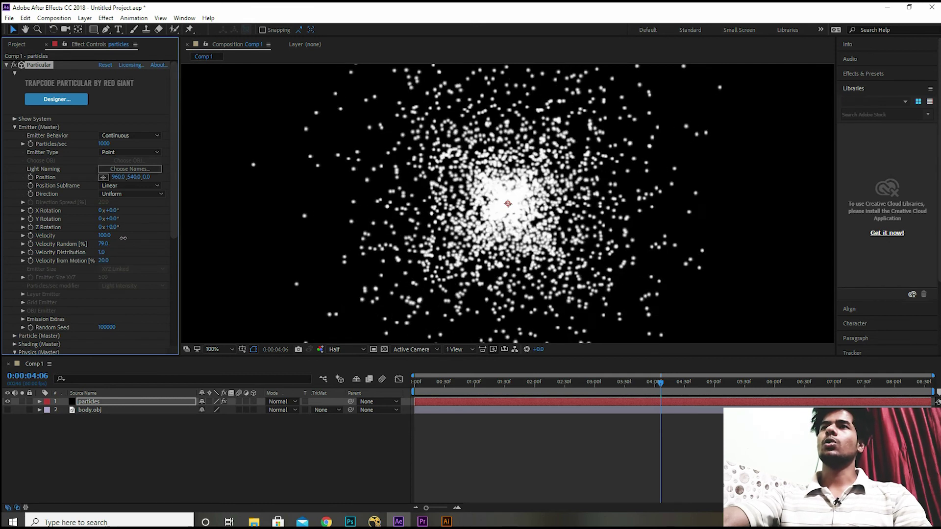
key("comma")
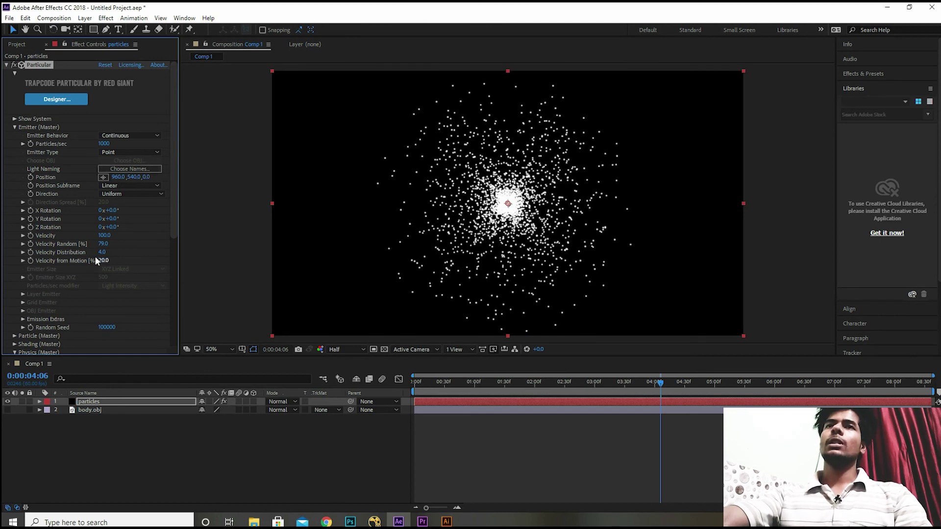
left_click_drag(103, 255, 101, 255)
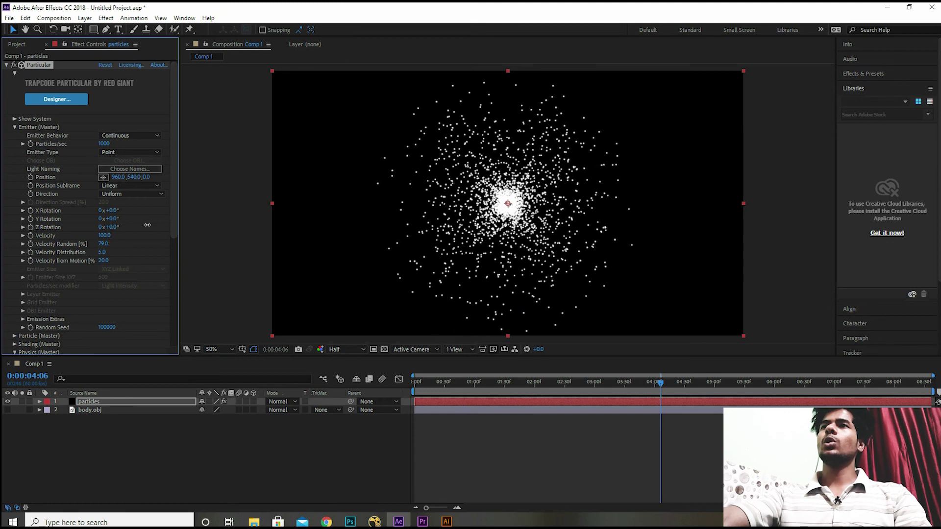
left_click_drag(322, 204, 315, 204)
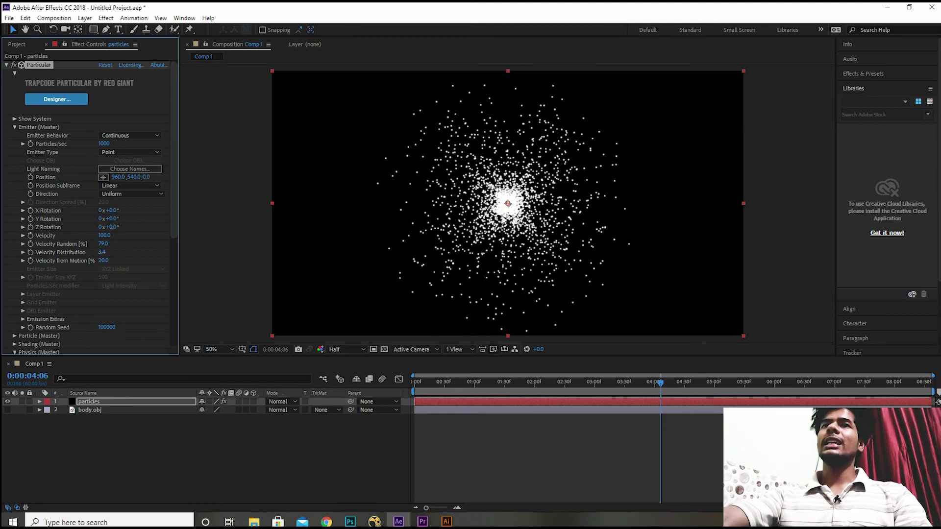
Set Velocity Random to 0 and try another Velocity Distribution value
left_click(104, 243)
type("0")
key("Return")
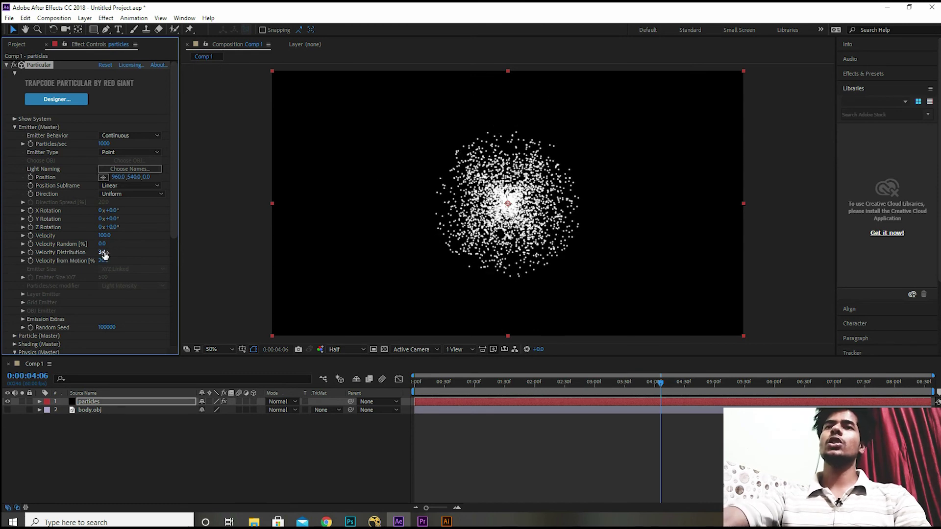
mouse_move(101, 253)
left_mouse_down()
mouse_move(173, 221)
mouse_move(137, 259)
left_mouse_up()
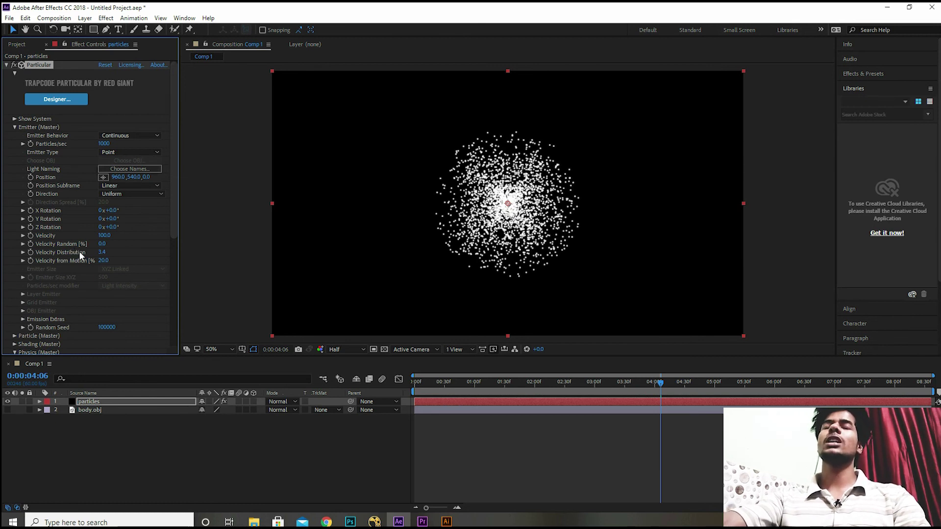
Try Velocity Random 50 then 99 with Velocity Distribution 5.0, then reset Particular to defaults
left_click(102, 243)
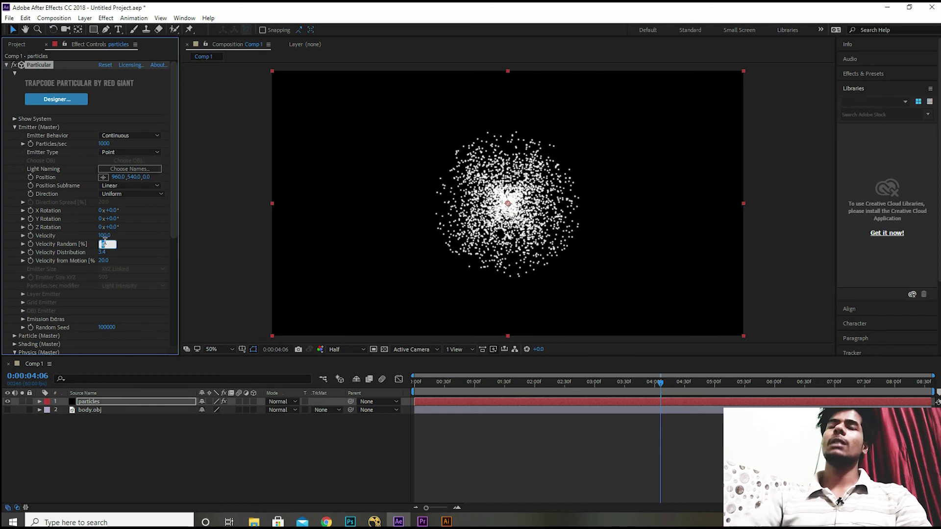
type("50")
key("Return")
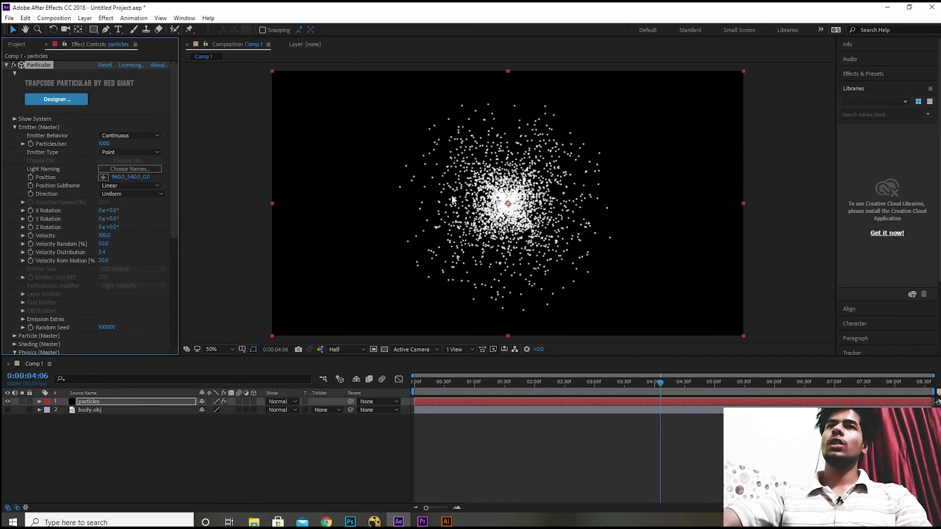
left_click_drag(101, 258, 616, 136)
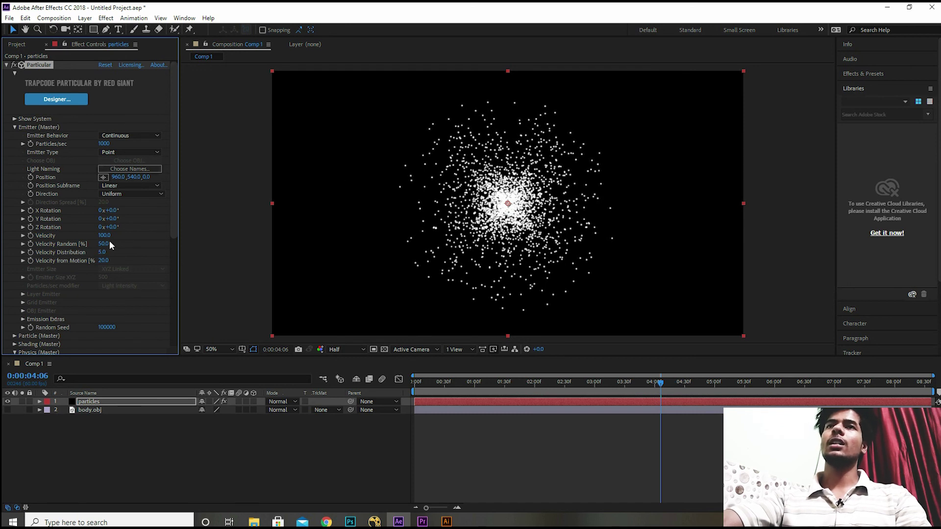
left_click_drag(105, 243, 178, 208)
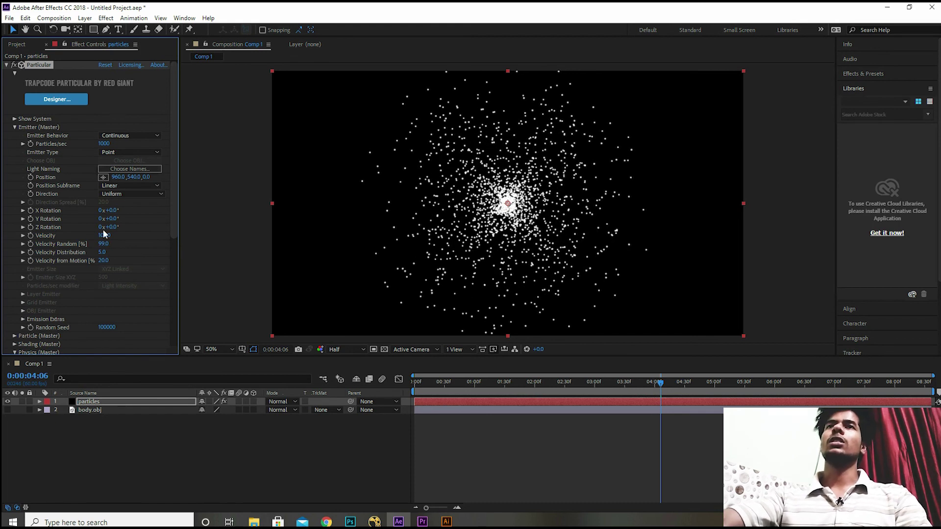
left_click(102, 64)
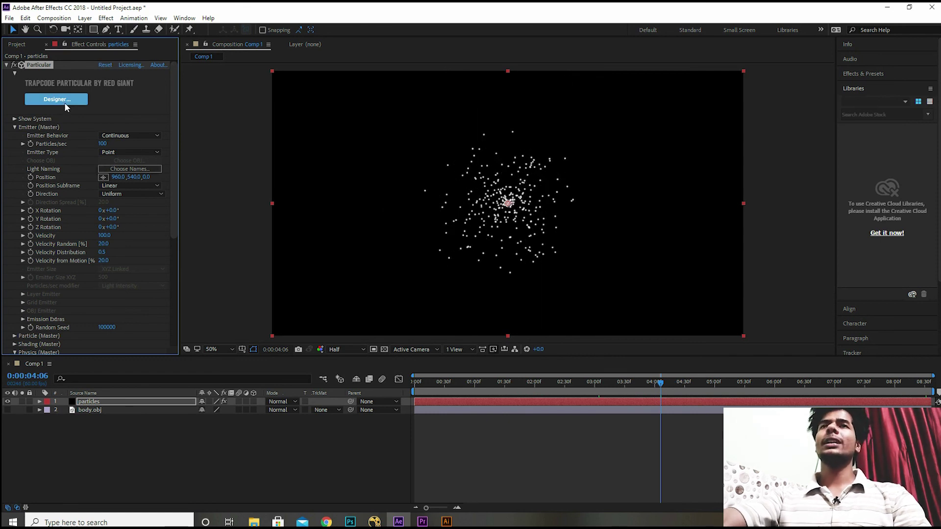
Show the Emitter Motion block in Particular Designer and drag the emitter to preview trails
left_click(65, 105)
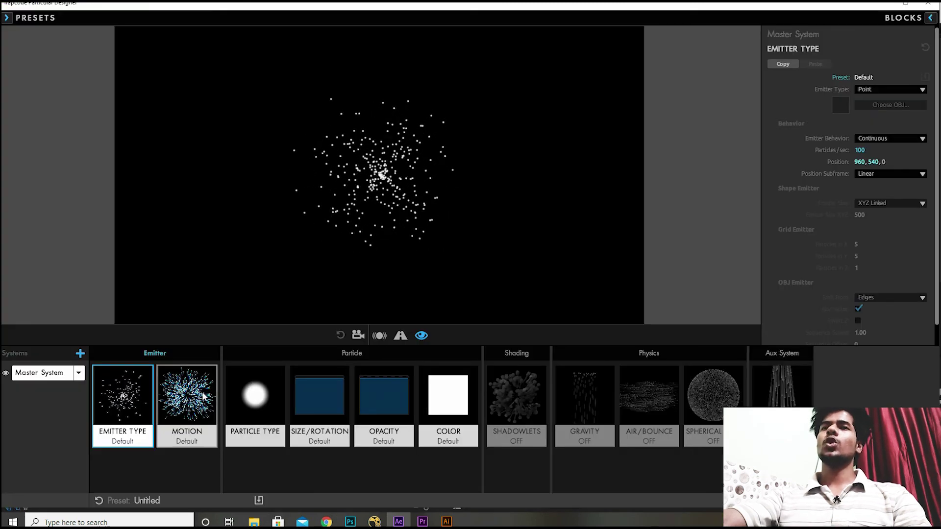
left_click(202, 400)
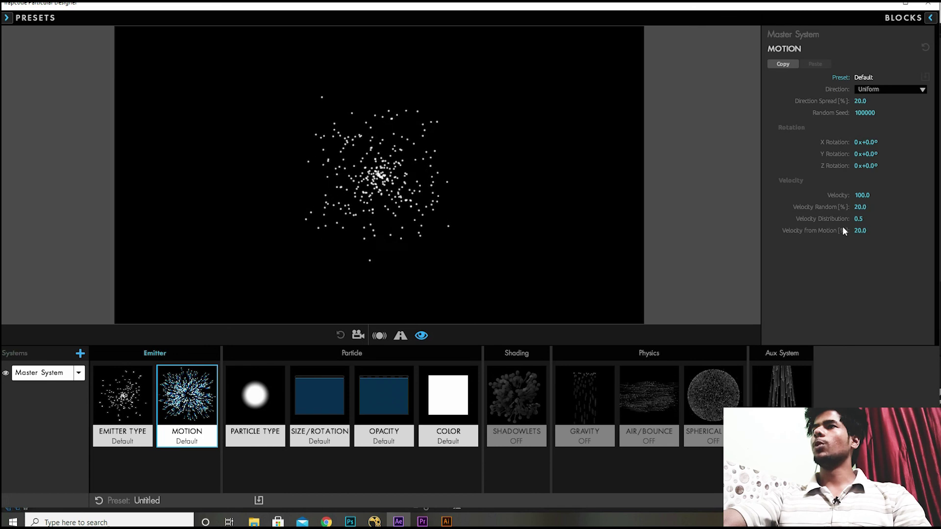
mouse_move(163, 54)
left_mouse_down()
mouse_move(374, 217)
mouse_move(496, 166)
left_mouse_up()
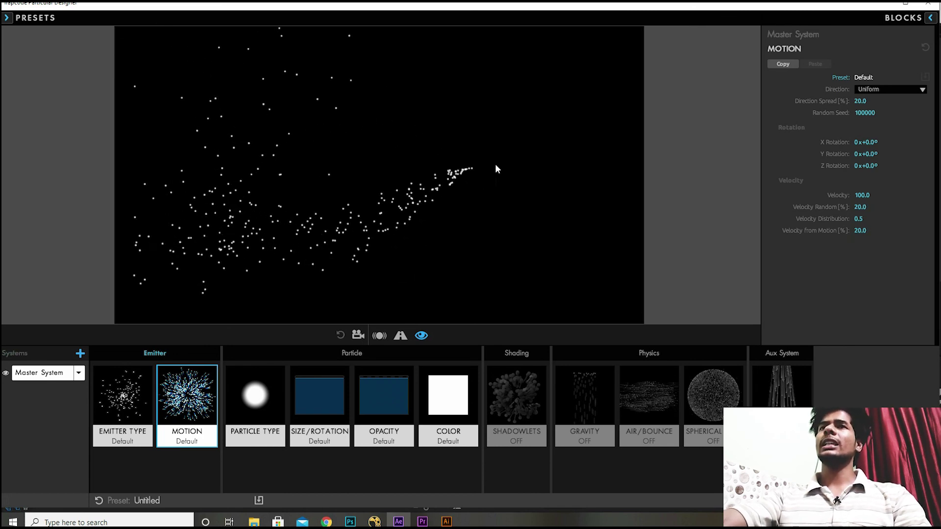
mouse_move(130, 76)
left_mouse_down()
mouse_move(281, 237)
mouse_move(448, 108)
left_mouse_up()
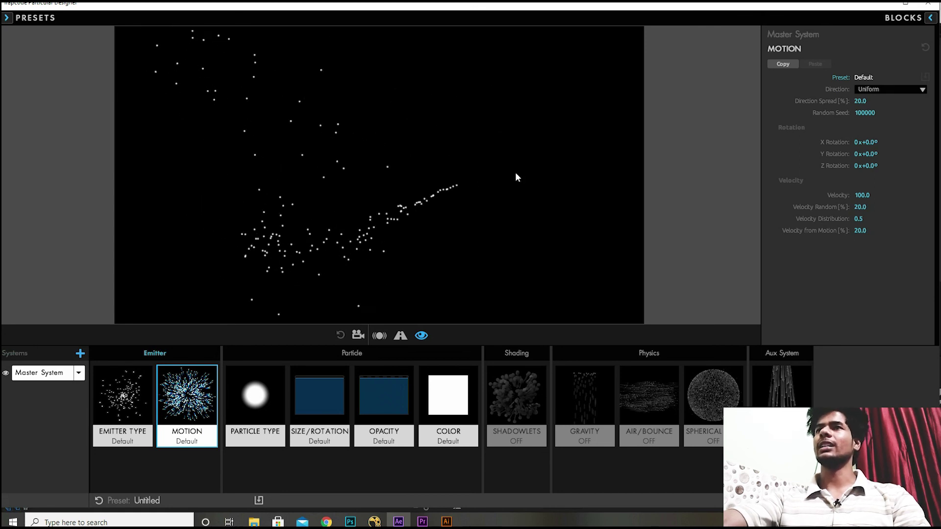
Set Velocity from Motion to -20 and drag the emitter around to watch the reversed trail
left_click(861, 230)
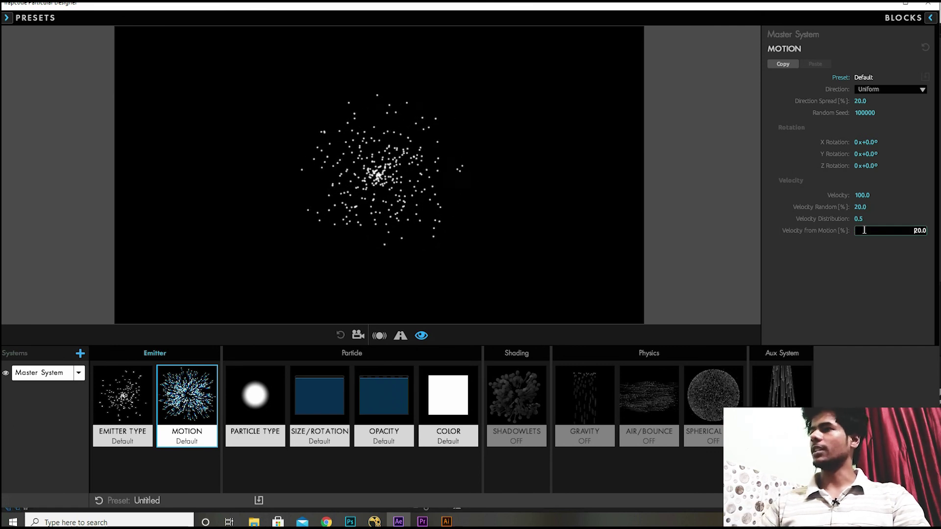
type("-20")
key("Return")
left_click_drag(193, 137, 606, 167)
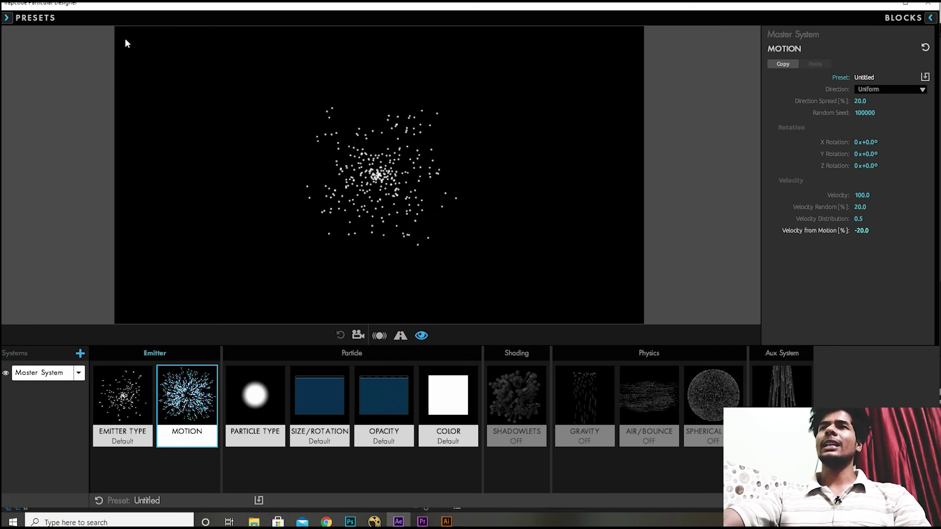
mouse_move(283, 225)
left_mouse_down()
mouse_move(201, 97)
mouse_move(573, 200)
left_mouse_up()
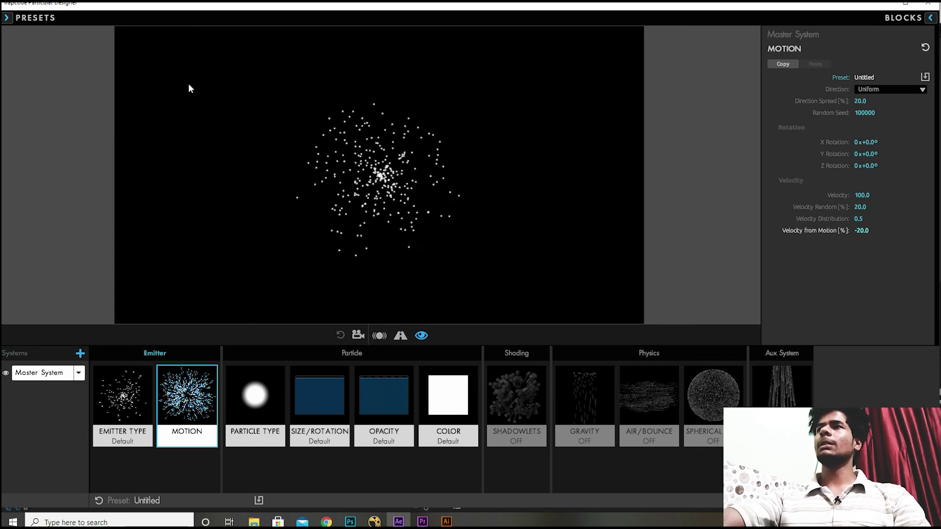
mouse_move(181, 79)
left_mouse_down()
mouse_move(231, 85)
mouse_move(624, 220)
left_mouse_up()
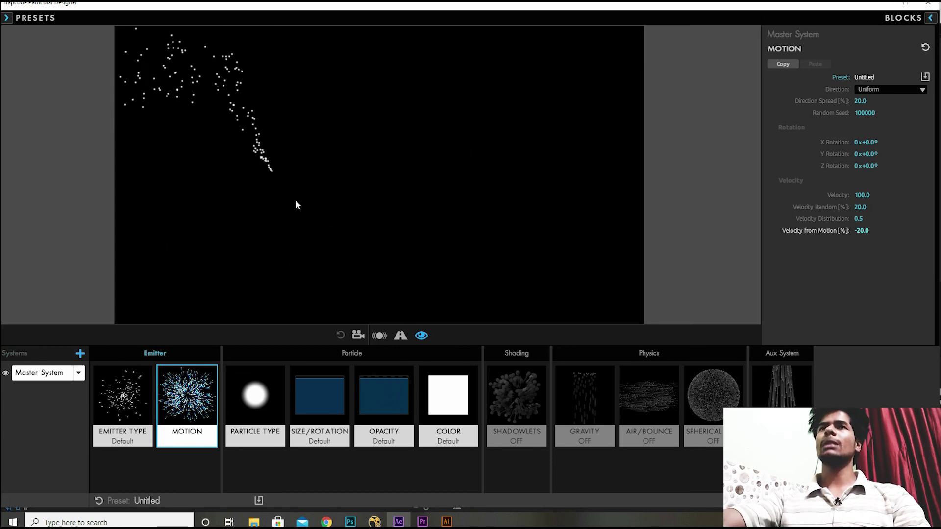
left_click_drag(511, 78, 118, 222)
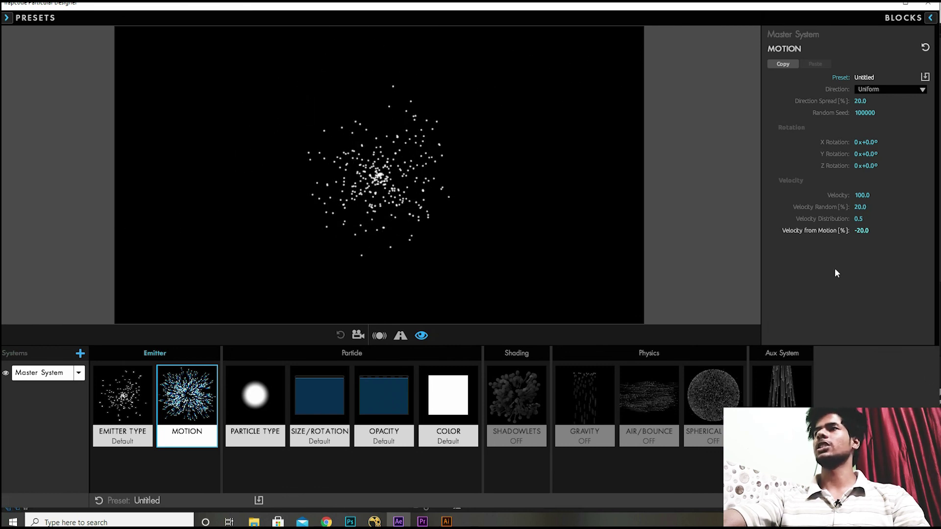
Change Velocity from Motion to 30 and drag the emitter to compare the trail
left_click(862, 230)
type("30")
key("Return")
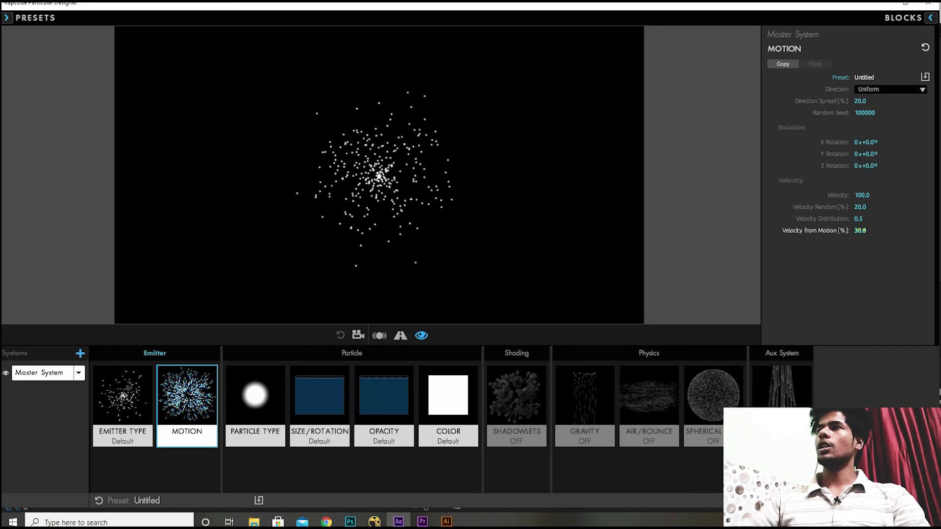
mouse_move(176, 119)
left_mouse_down()
mouse_move(160, 43)
mouse_move(582, 211)
left_mouse_up()
left_click_drag(152, 68, 422, 281)
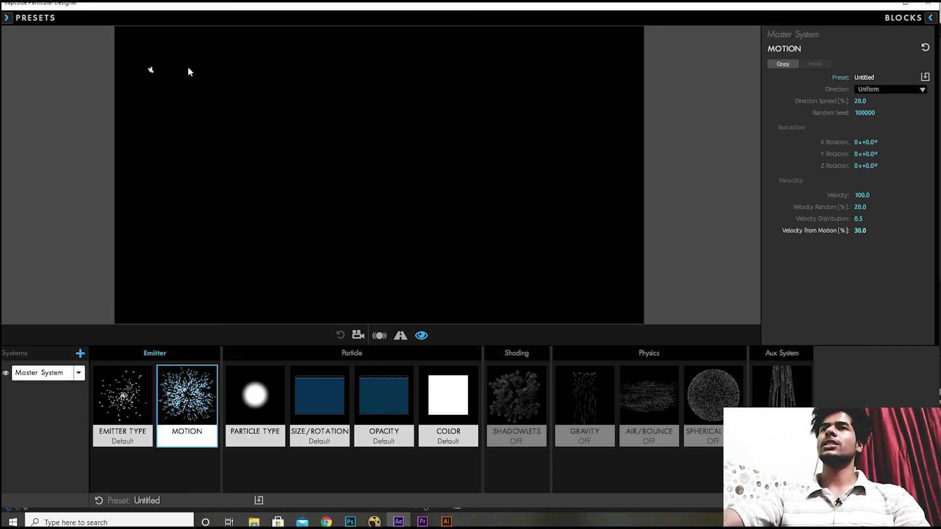